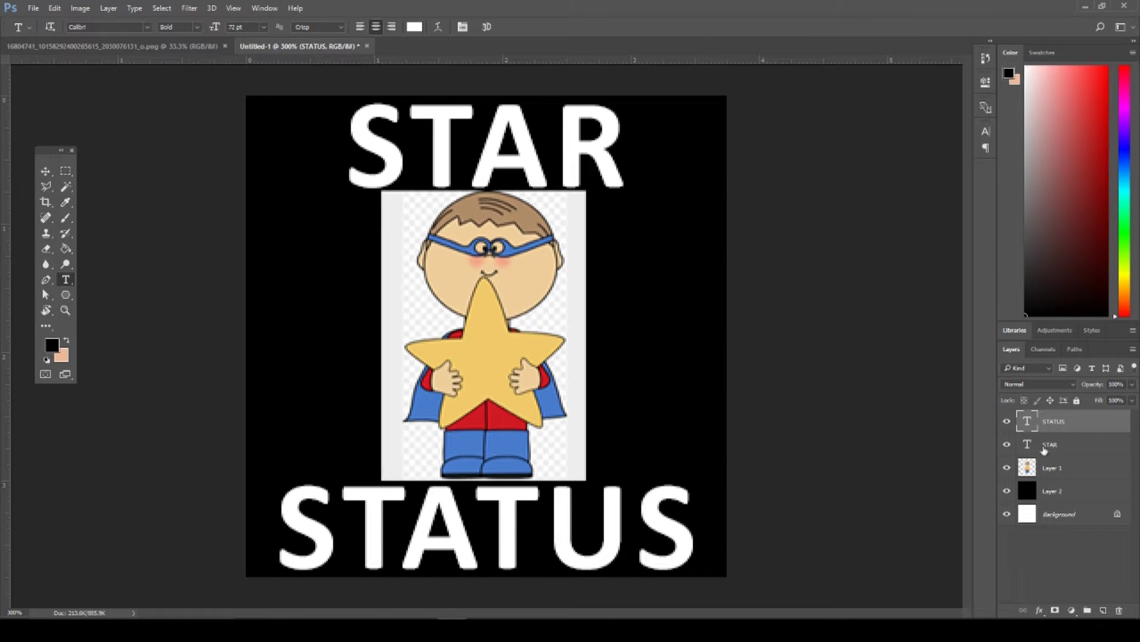
- Trace the yellow star with the Pen tool on a new layer above Layer 1
click(1052, 467)
click(1103, 609)
click(46, 280)
click(477, 286)
click(509, 331)
click(538, 425)
click(452, 423)
drag(419, 343, 454, 345)
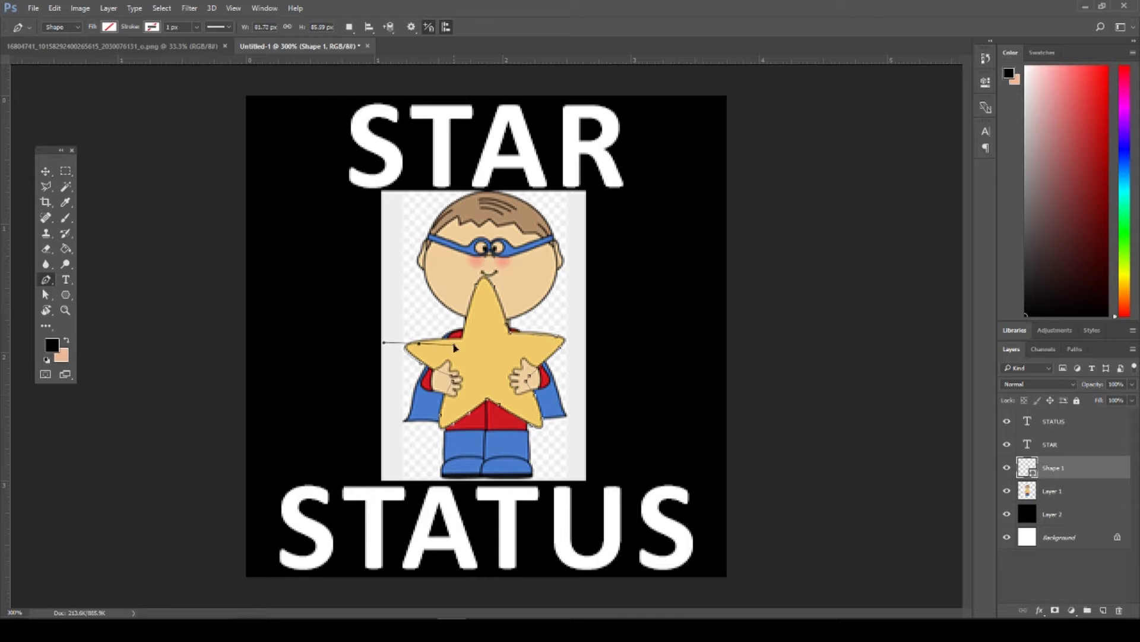
click(464, 340)
click(467, 326)
- Adjust the curve handle on the star path's left arm and turn the path into a selection
right_click(46, 280)
click(107, 326)
key(a)
click(418, 343)
drag(384, 342, 397, 342)
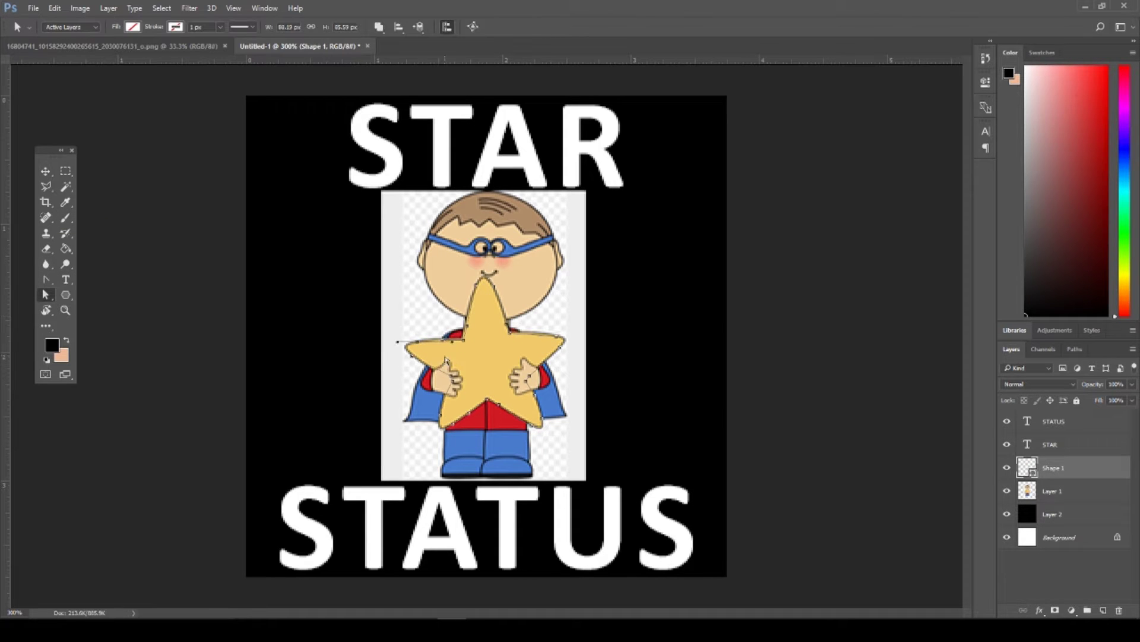
right_click(445, 359)
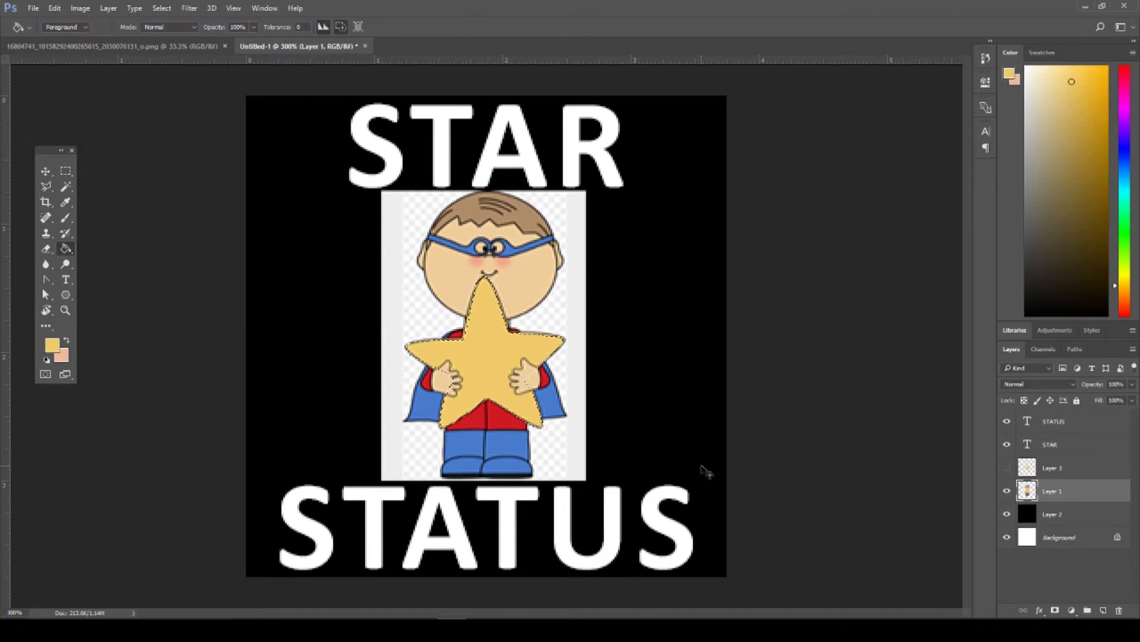
- Outline the red shirt areas at the shoulders, waist and both sleeves as one combined polygonal lasso selection
key(ctrl+plus)
key(ctrl+plus)
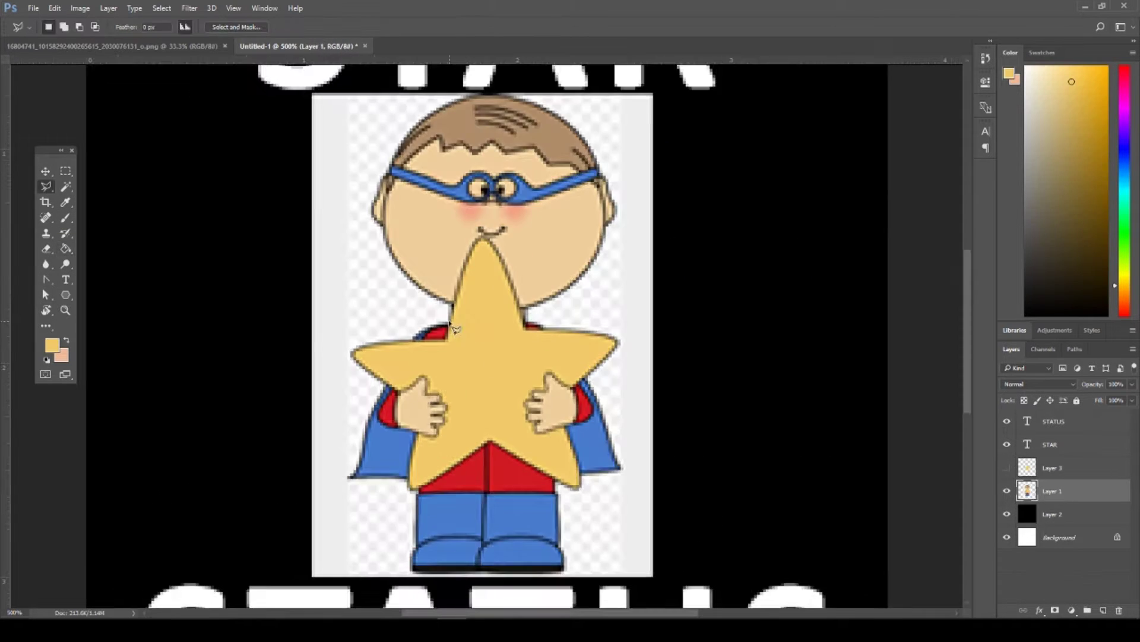
click(449, 322)
click(411, 344)
shift+click(552, 338)
click(516, 323)
shift+click(419, 492)
shift+click(493, 429)
shift+click(572, 378)
shift+click(400, 383)
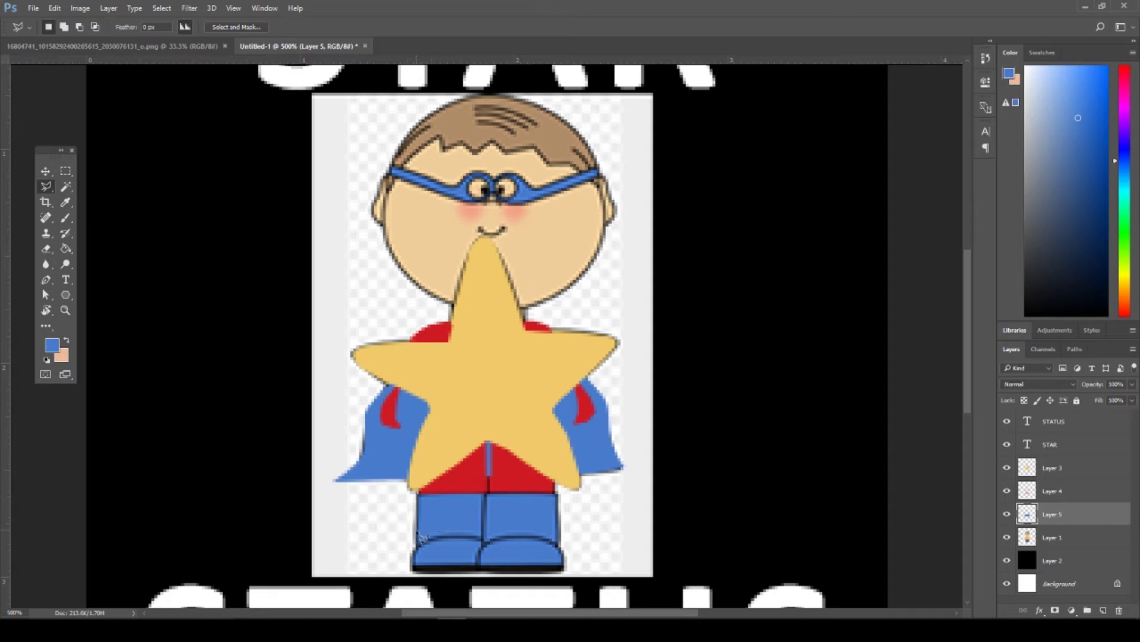
- Lasso the boy's trouser legs and fill them with solid blue on Layer 5
click(481, 533)
click(484, 543)
click(557, 493)
key(g)
click(499, 511)
key(ctrl+d)
- Lasso both shoes, fill them with the same blue on Layer 5, and check the result against Layer 1
key(l)
click(416, 563)
key(g)
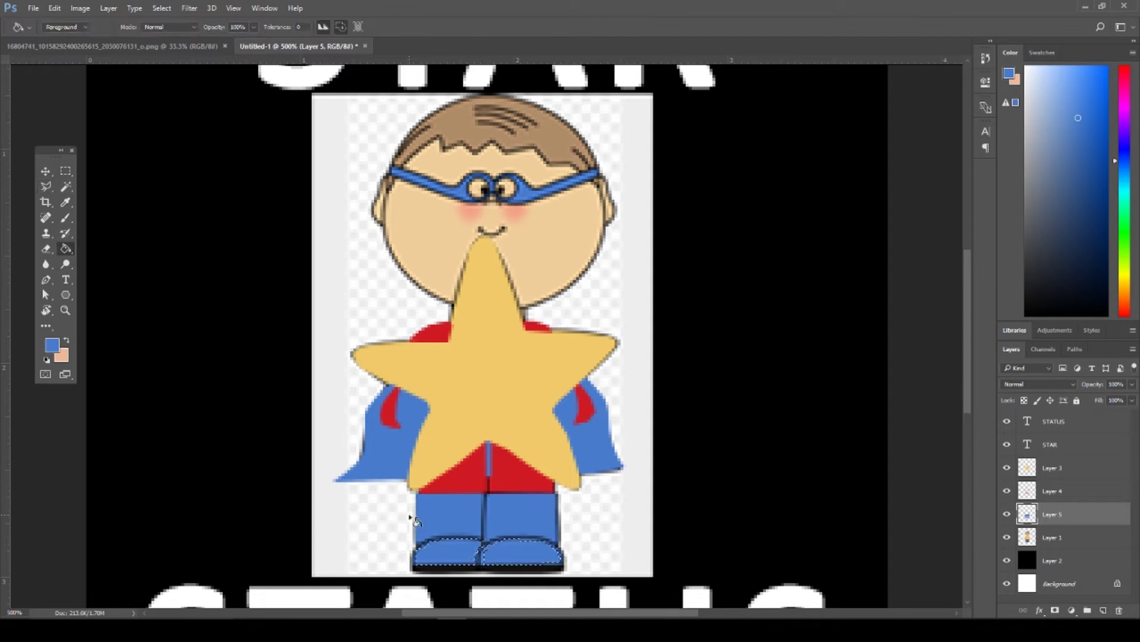
key(ctrl+d)
click(1007, 537)
click(1007, 537)
- Outline the superhero mask with the polygonal lasso and fill it with blue on Layer 5
click(46, 186)
click(392, 165)
click(478, 170)
click(602, 166)
click(523, 205)
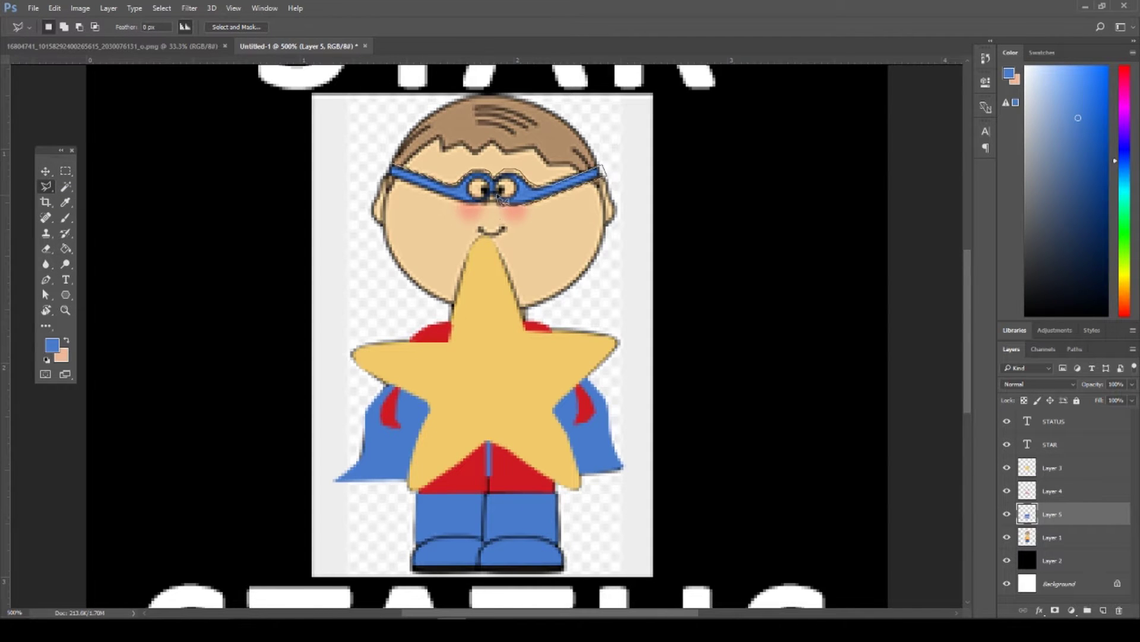
click(392, 166)
key(g)
click(523, 196)
key(ctrl+d)
- Lasso the hair and fill it with the brown sampled from it on a new layer above Layer 1
click(1062, 467)
click(1007, 537)
click(1007, 537)
key(l)
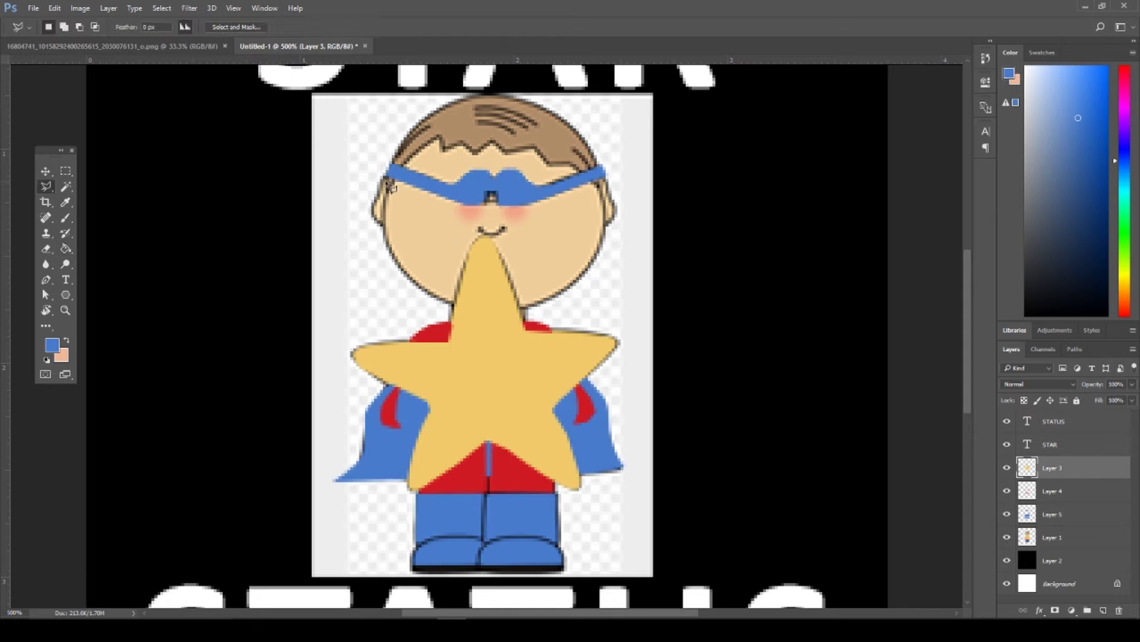
click(440, 141)
click(599, 169)
click(395, 173)
key(g)
alt+click(452, 124)
click(1062, 537)
key(ctrl+shift+alt+n)
click(565, 156)
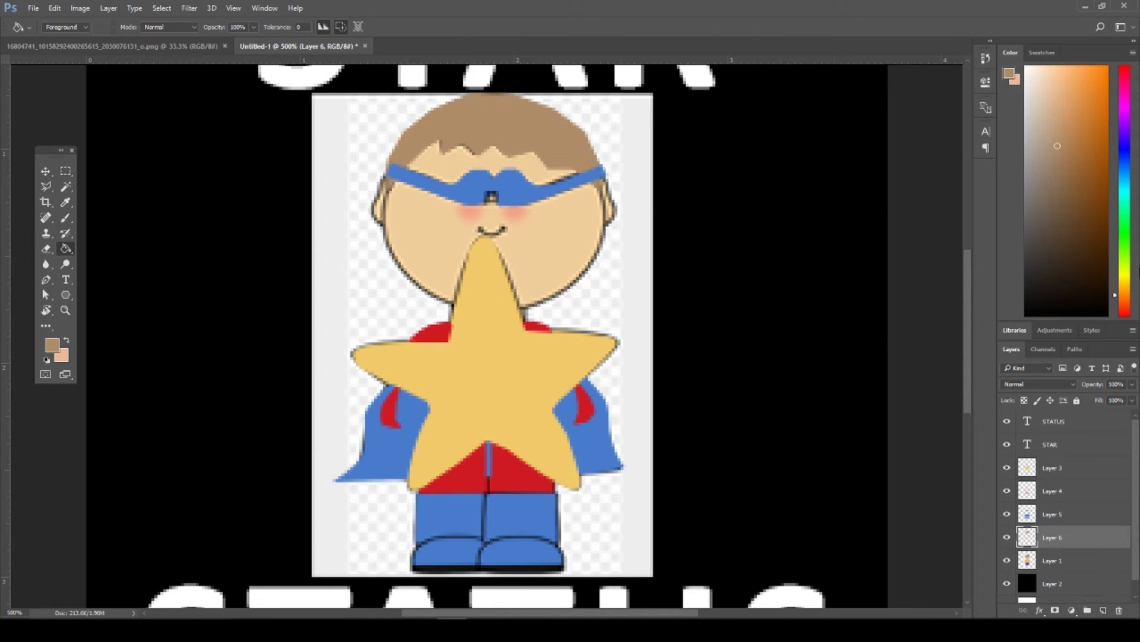
- Fill the face with its sampled skin tone on a new layer above Layer 1, using elliptical selections
click(1062, 560)
drag(66, 171, 119, 182)
mouse_move(385, 89)
mouse_down()
mouse_move(592, 87)
mouse_move(597, 241)
mouse_up()
key(ctrl+shift+alt+n)
key(g)
alt+click(534, 250)
click(508, 223)
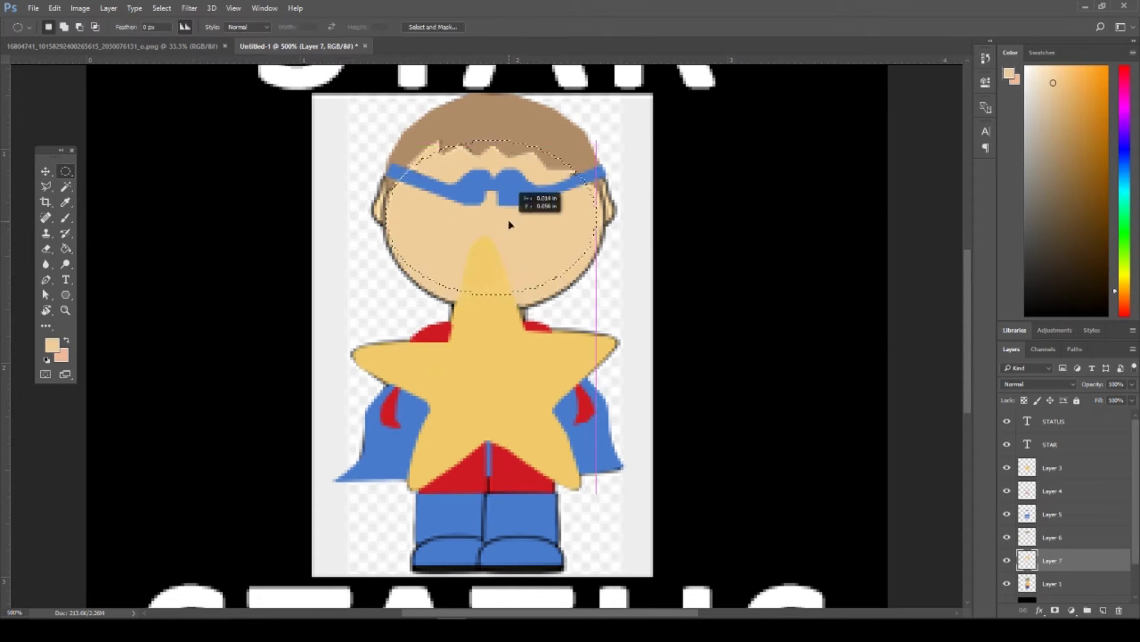
key(g)
click(65, 171)
drag(624, 136, 402, 291)
key(ctrl+d)
click(1006, 583)
click(1007, 583)
- Paint both ears in the skin tone on Layer 7 with an adjusted brush
click(1062, 513)
key(e)
click(1062, 560)
key(b)
click(366, 214)
key(ctrl+z)
right_click(368, 219)
click(428, 255)
drag(601, 187, 611, 221)
- Hide Layers 3 to 6 and add a new layer above Layer 3
drag(1007, 514, 1007, 537)
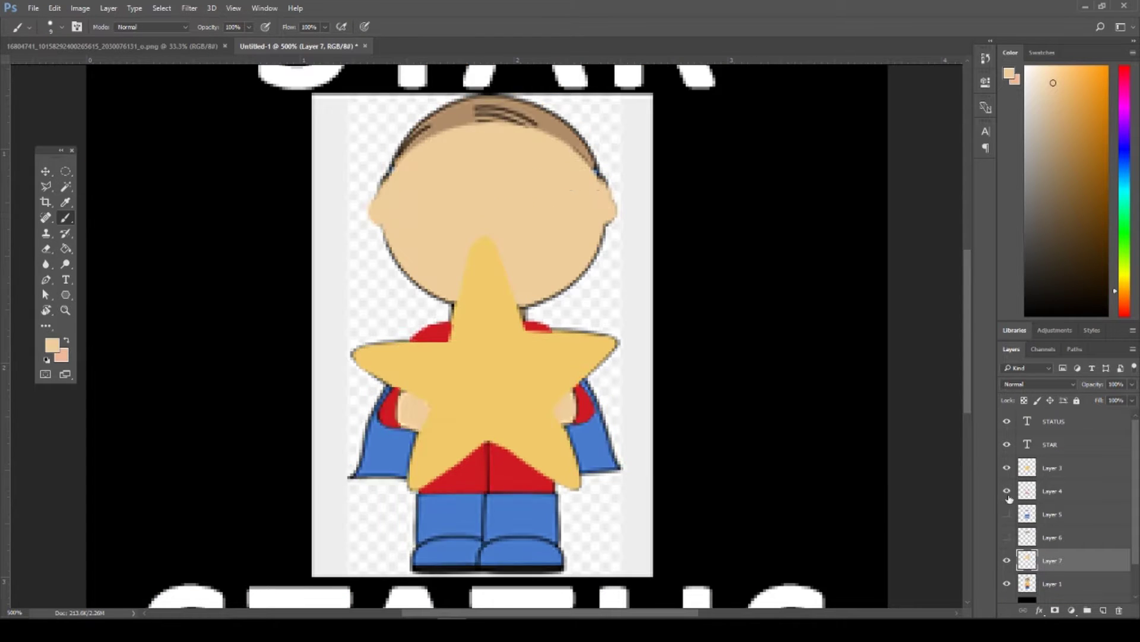
drag(1007, 491, 1007, 468)
click(1062, 467)
key(ctrl+shift+alt+n)
- Lasso each hand and fill both with the skin tone on the new layer
click(46, 186)
key(ctrl+plus)
key(ctrl+plus)
click(358, 416)
key(g)
click(396, 454)
key(l)
click(572, 386)
key(g)
click(575, 434)
- Show Layers 3 to 6 again and hide the original picture on Layer 1
drag(1007, 491, 1007, 560)
scroll(1098, 575, down, 3)
click(1006, 544)
key(ctrl+minus)
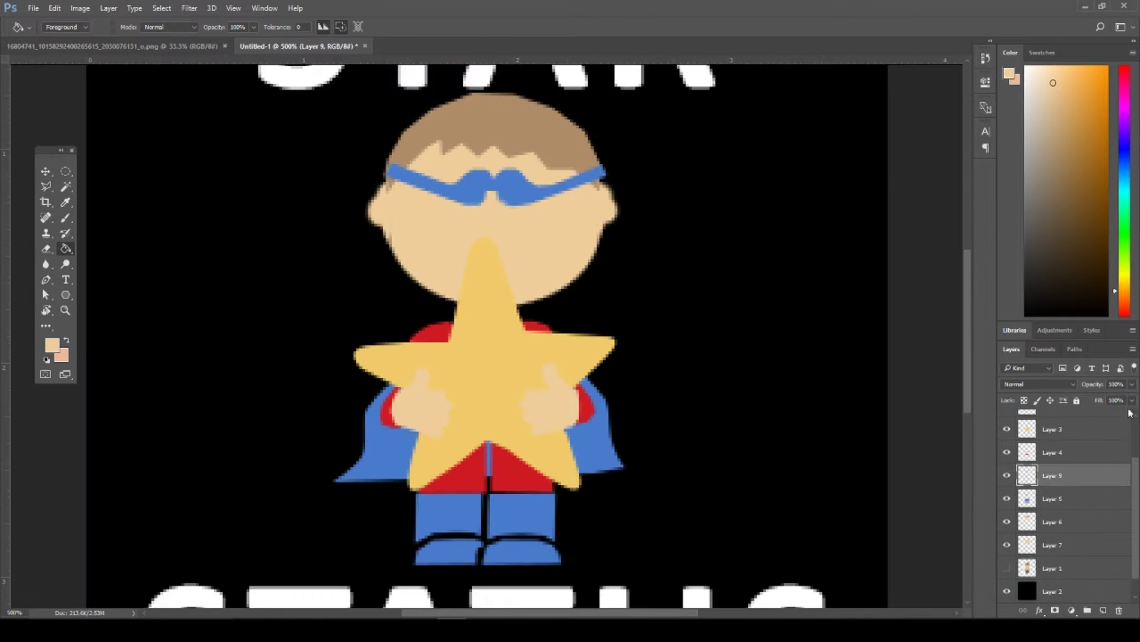
- Expose the original eyes by lowering Layer 5's opacity and hiding the covering layers, and fill the eye circles with white
click(1006, 567)
click(1053, 498)
click(1132, 384)
drag(1133, 396, 1099, 397)
click(1007, 545)
key(m)
mouse_move(1007, 414)
mouse_down()
mouse_move(1007, 452)
mouse_move(1006, 429)
mouse_up()
key(ctrl+plus)
key(g)
click(477, 198)
- Paint a small black pupil in each eye on Layer 9
key(b)
right_click(503, 202)
click(53, 345)
click(480, 203)
click(506, 203)
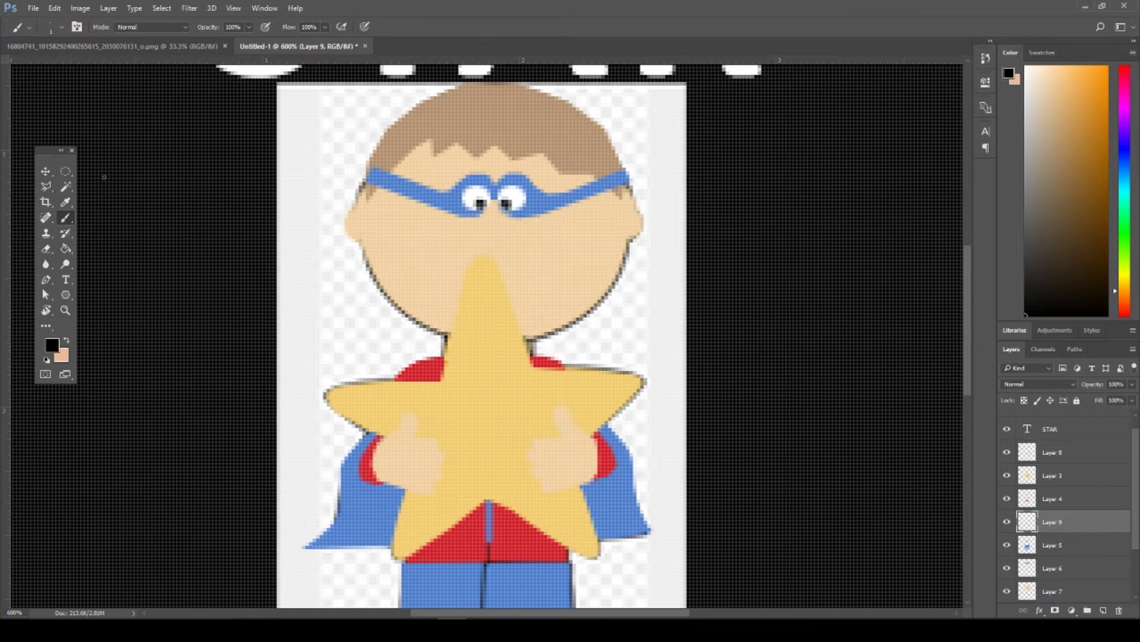
- Draw a black curved mouth from a stroked ellipse, erase the excess, and hide Layer 1
key(m)
mouse_move(476, 230)
mouse_down()
mouse_move(512, 250)
mouse_move(514, 235)
mouse_up()
right_click(509, 244)
click(538, 410)
key(e)
click(1007, 568)
key(ctrl+minus)
key(ctrl+minus)
key(ctrl+minus)
key(ctrl+minus)
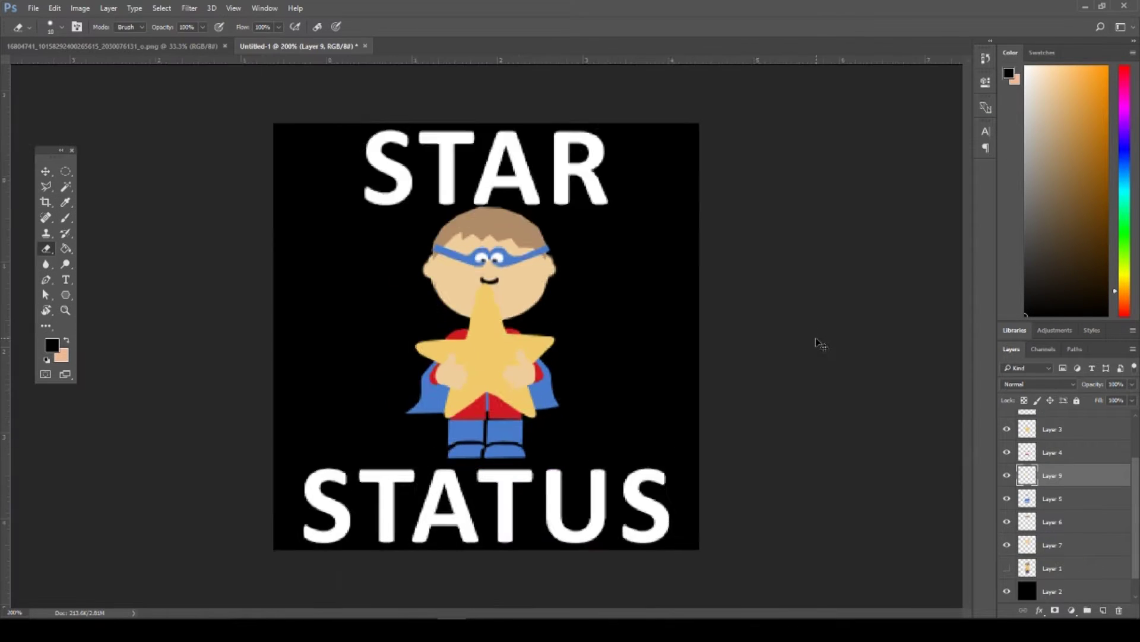
- Try to recolor the black background on Layer 2 with green
click(1052, 591)
click(52, 345)
click(1044, 143)
click(690, 380)
key(ctrl+z)
- Try out alternative fonts on the STAR text and set it to Georgia Bold
scroll(1052, 505, up, 3)
click(1050, 444)
click(94, 27)
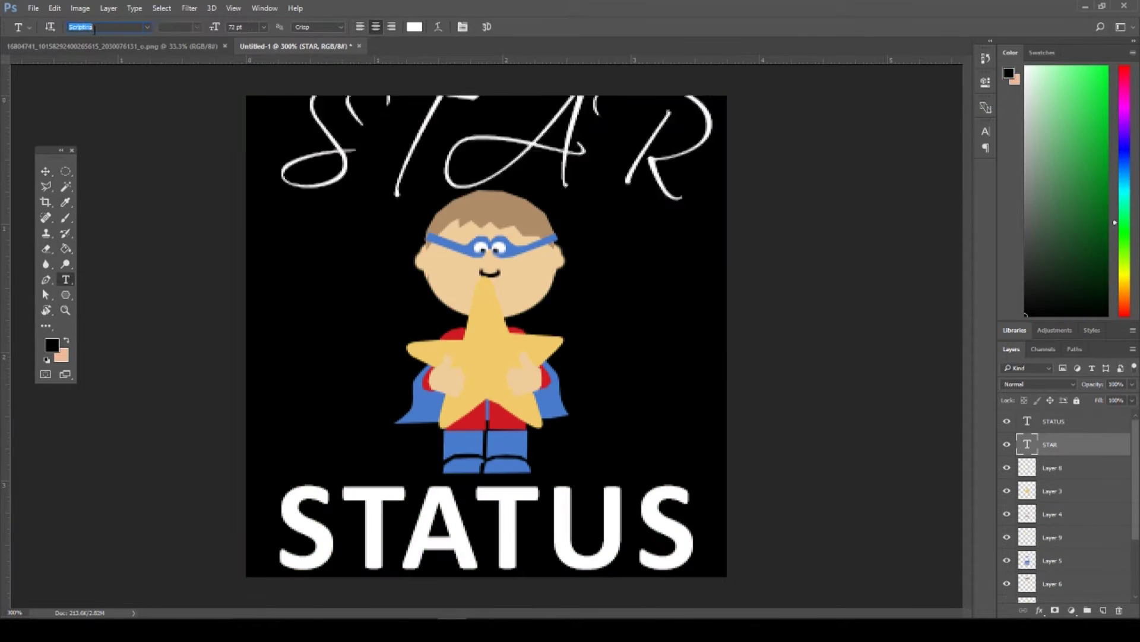
key(Up)
key(Up)
key(Up)
key(Up)
key(Up)
key(Up)
key(Up)
key(Up)
click(445, 172)
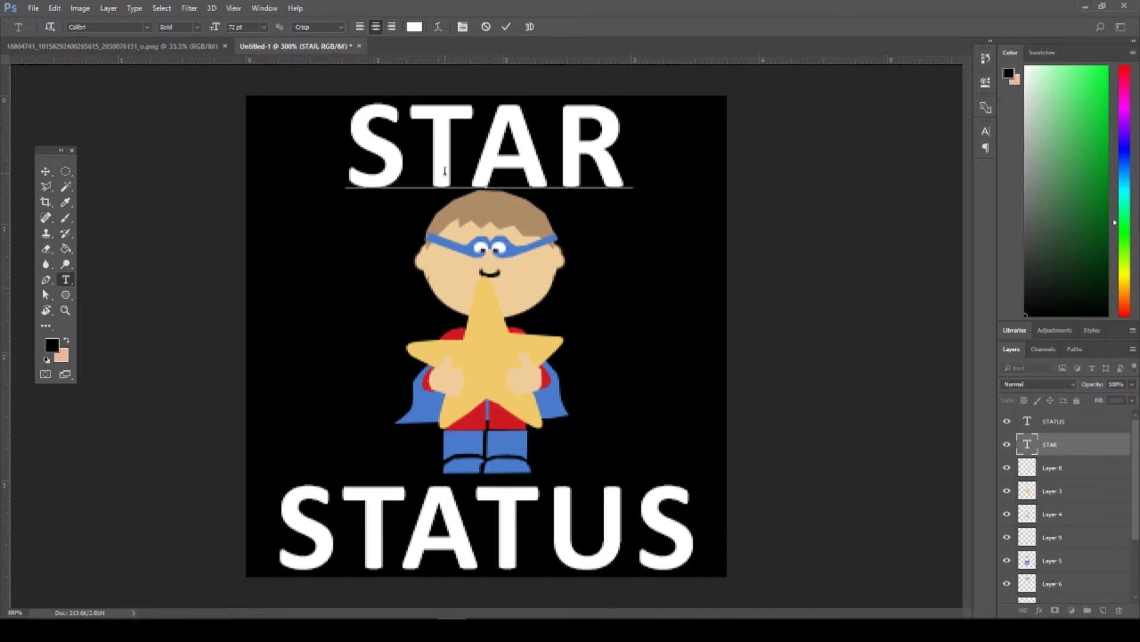
click(95, 26)
- Replace the STATUS text with a copy of the STAR text below the boy, reworded as STATUS at 60 pt
click(45, 172)
click(1053, 421)
key(Delete)
drag(511, 148, 511, 530)
double_click(516, 545)
text(STATUS)
key(ctrl+a)
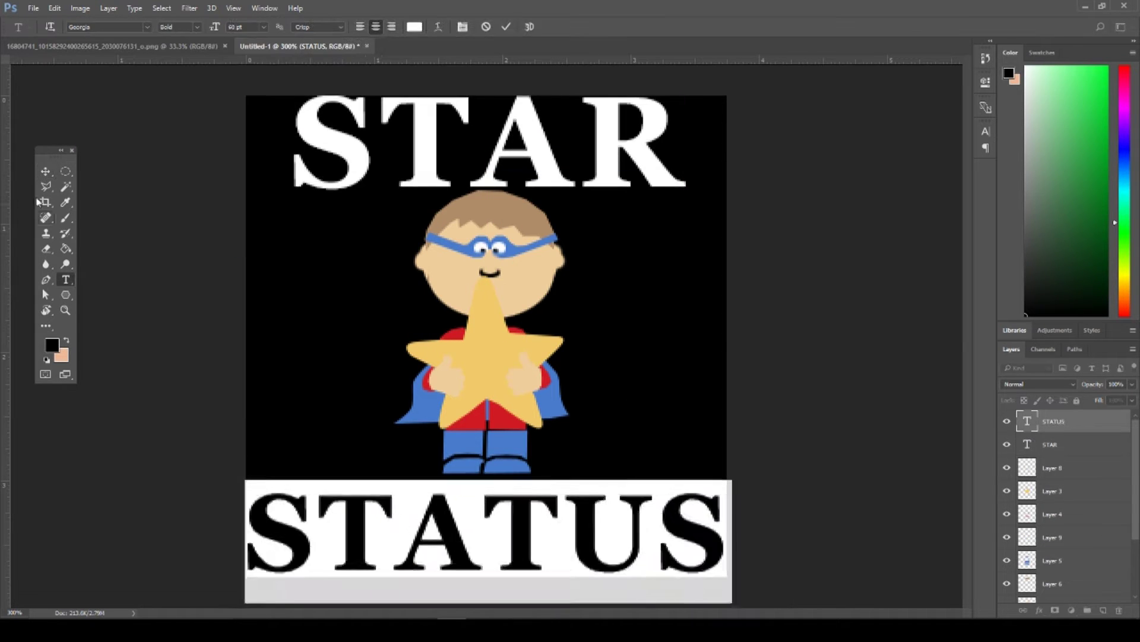
key(ctrl+Return)
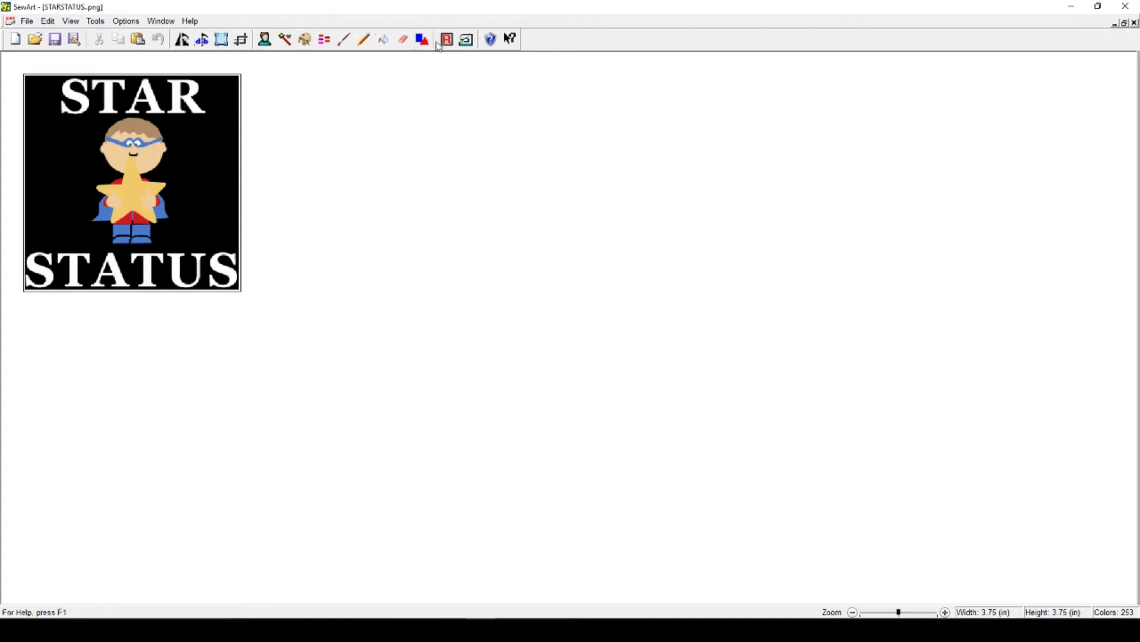
- In SewArt, try to reduce the STARSTATUS image to 12 colors
click(304, 39)
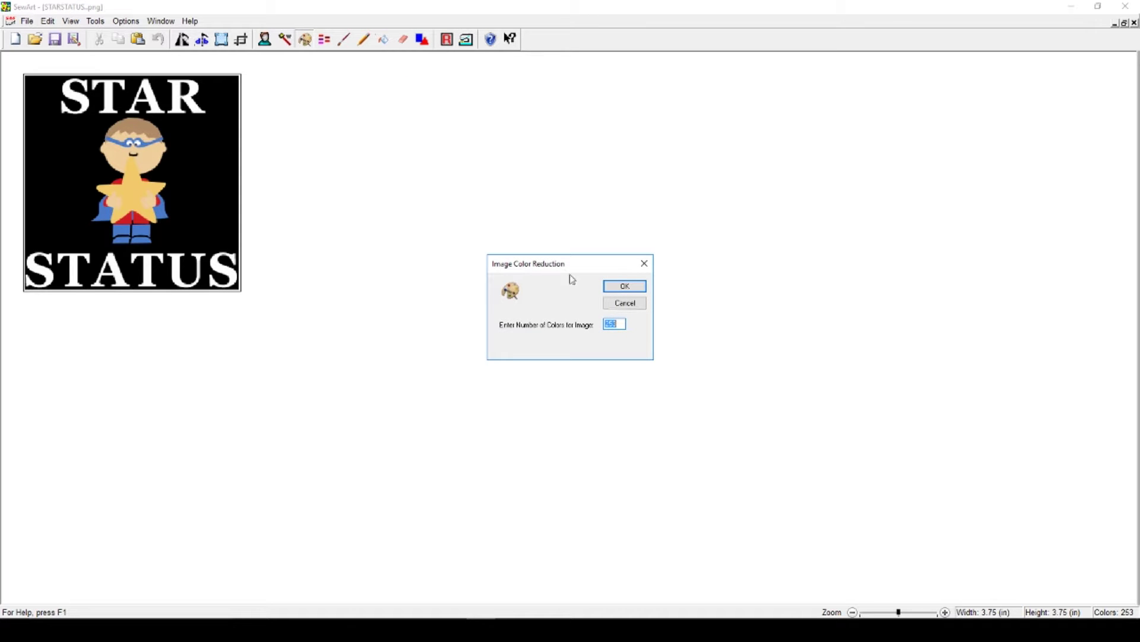
click(625, 286)
text(12)
click(628, 289)
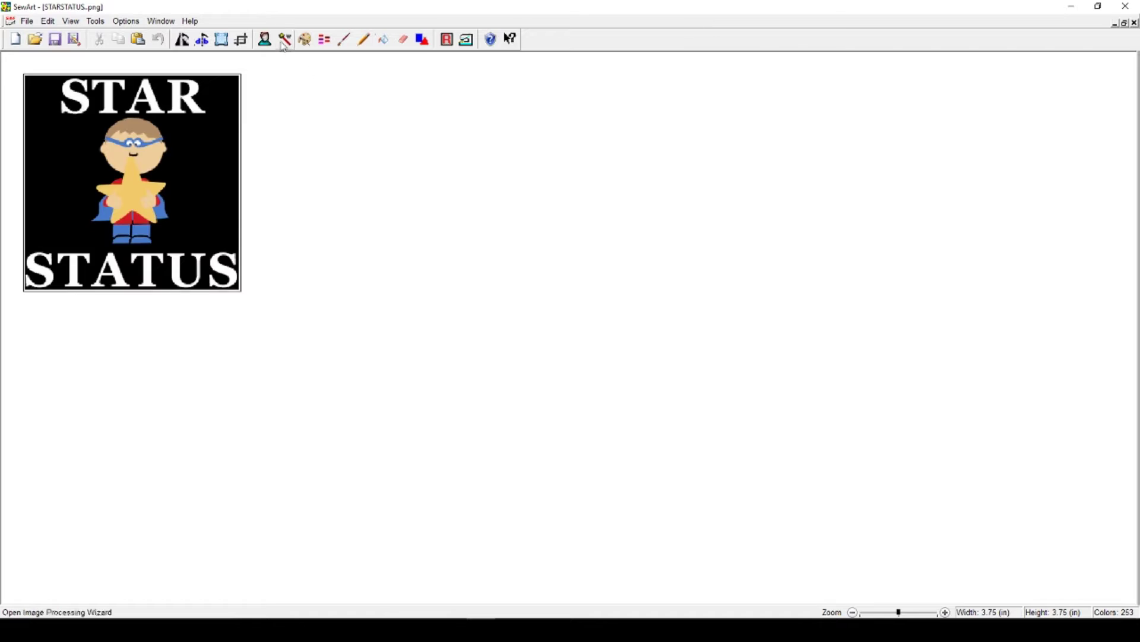
- In the Image Processing Wizard, reduce the STARSTATUS image with the 31 Colors option and merge colors at 0.40%
click(286, 40)
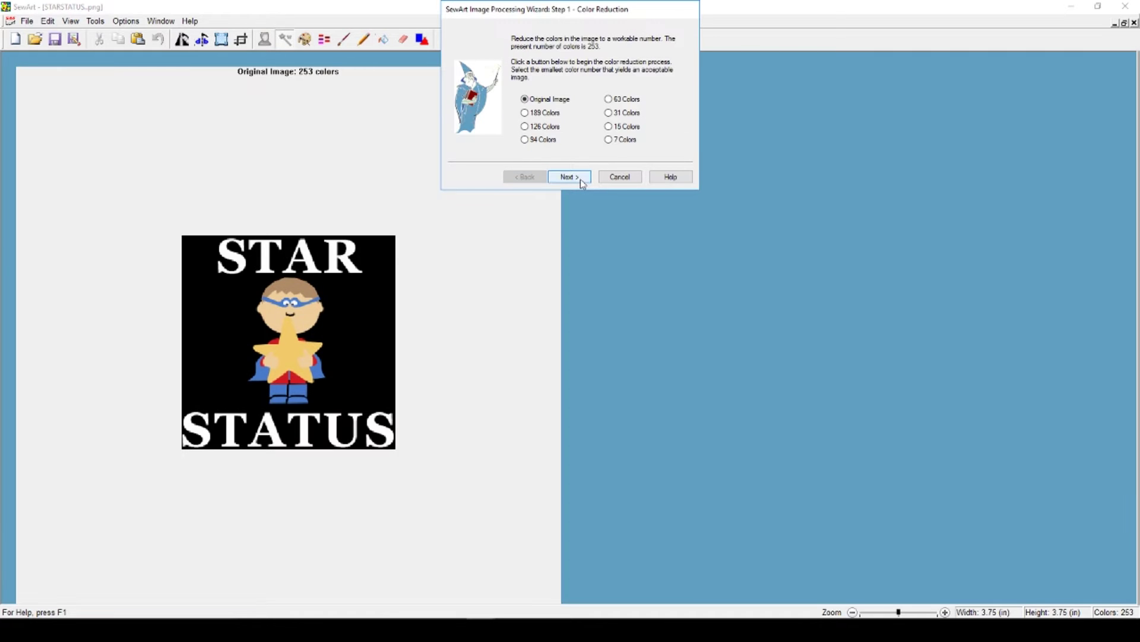
click(608, 140)
click(609, 112)
click(575, 177)
click(609, 140)
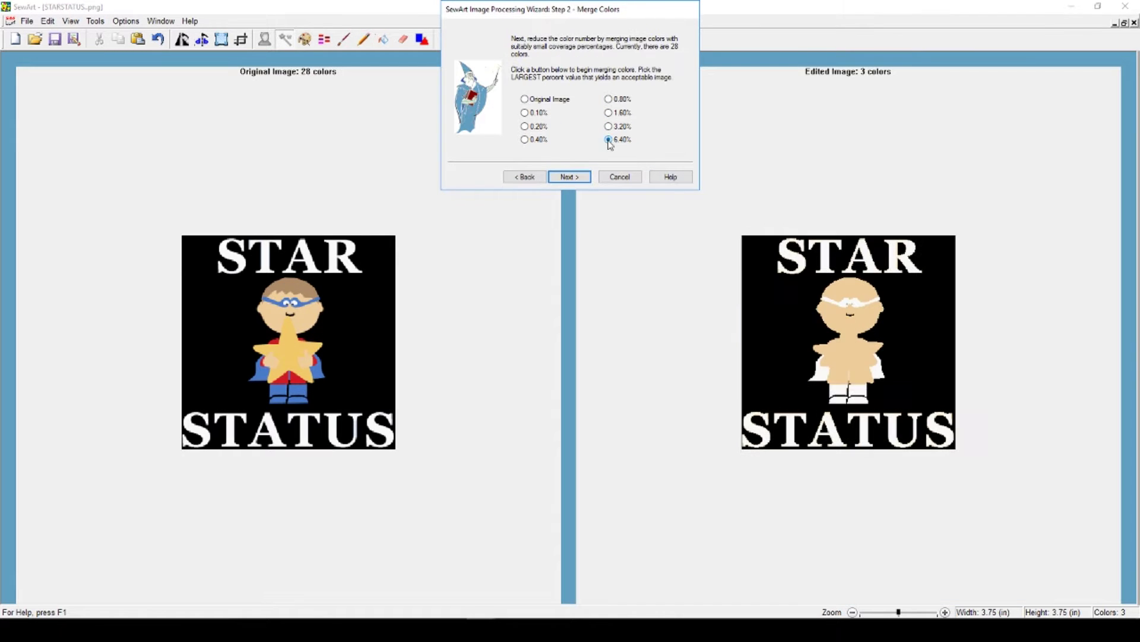
click(609, 126)
click(525, 140)
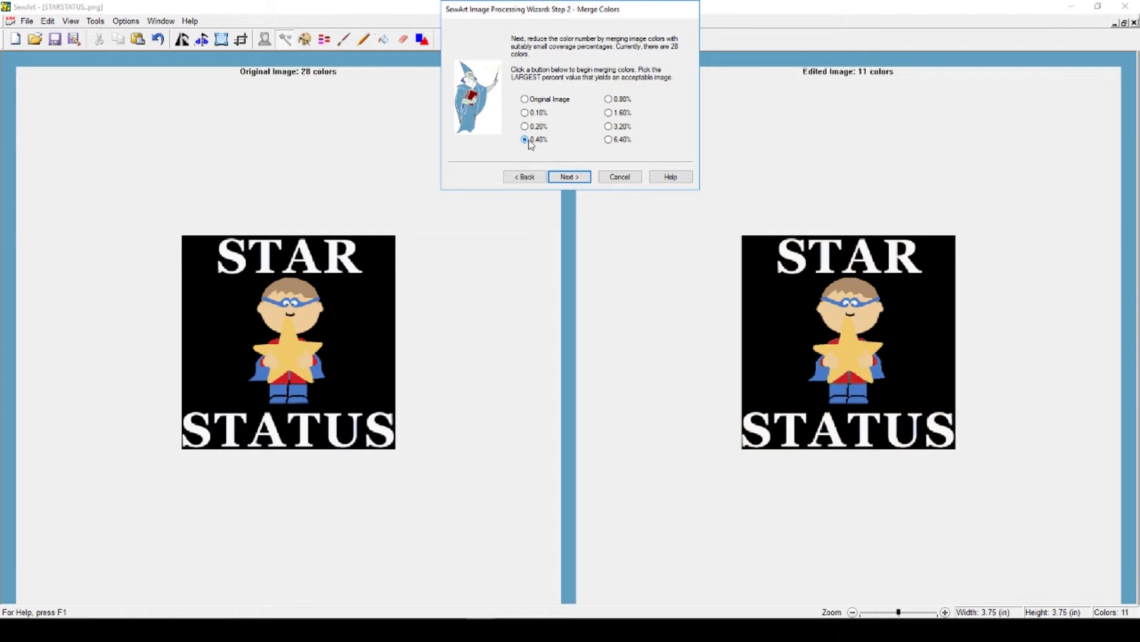
click(570, 177)
- Compare the speckle removal levels and apply 50.00%
click(610, 140)
click(608, 100)
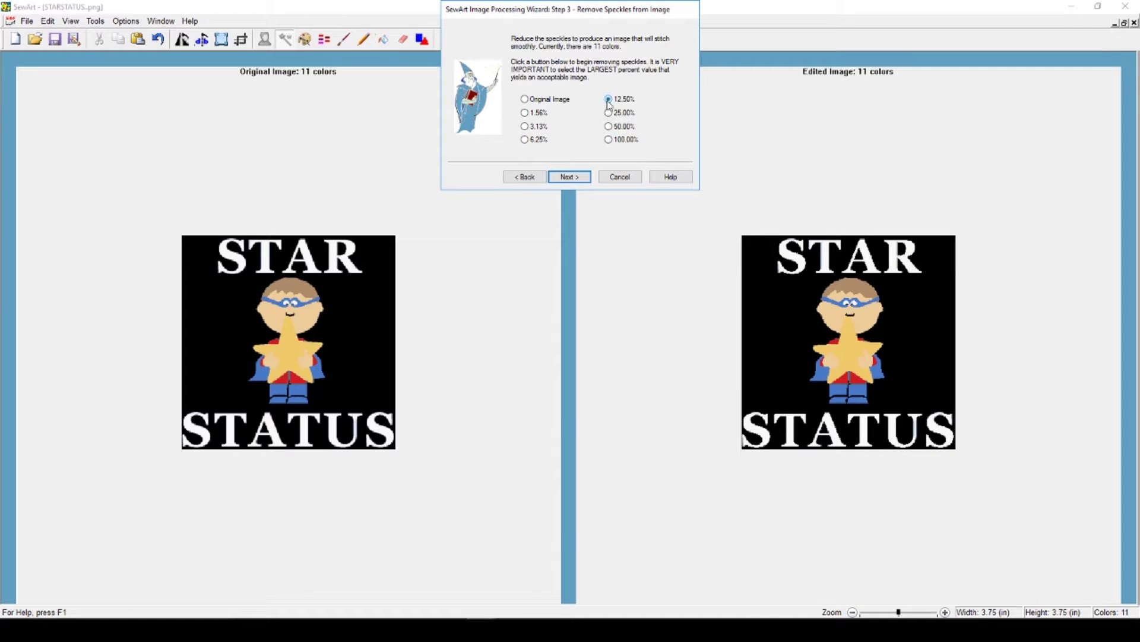
click(524, 113)
click(608, 126)
click(570, 177)
- Finish the wizard's final cleanup with the image reduced to 9 colors, and switch to stitch mode
key(Up)
key(Up)
key(Up)
key(Up)
key(Up)
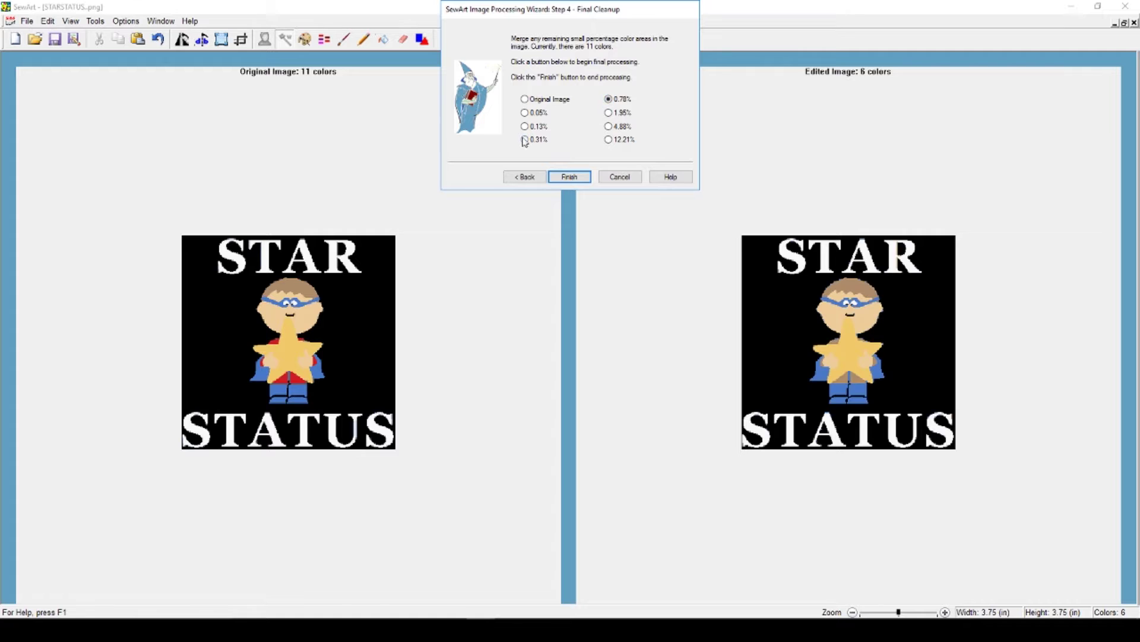
click(574, 177)
click(473, 41)
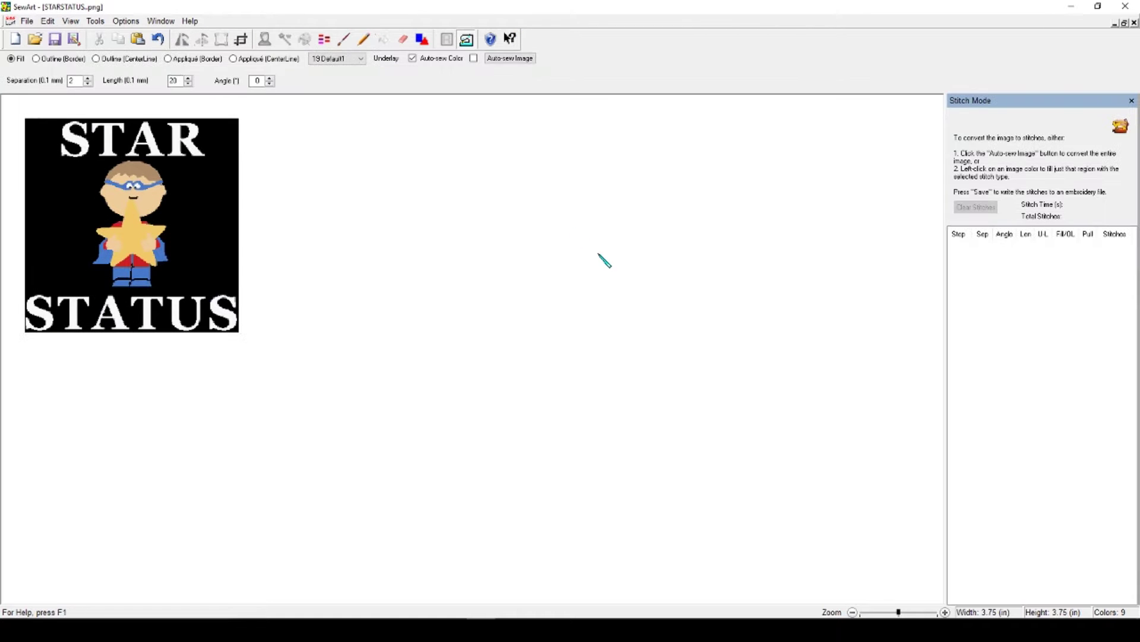
- Try auto-sewing the entire image with the 19 Default1 fill
click(474, 58)
click(509, 58)
click(522, 84)
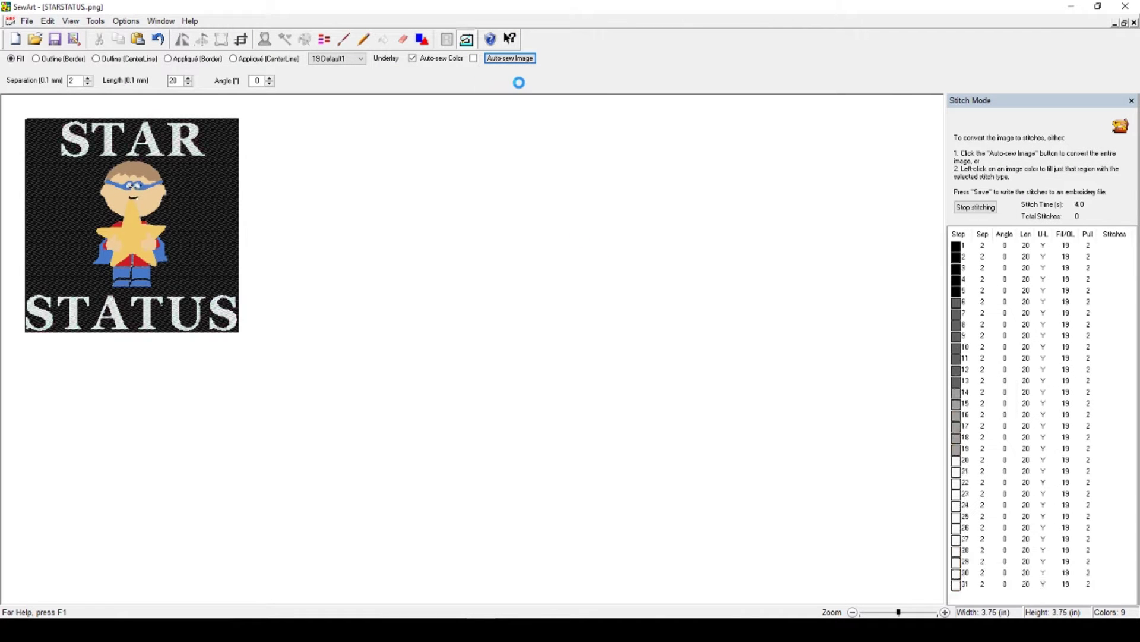
click(645, 341)
- Try to remove the small extra black areas from the auto-sewn stitch list
scroll(981, 274, up, 8)
click(957, 245)
click(959, 256)
click(960, 268)
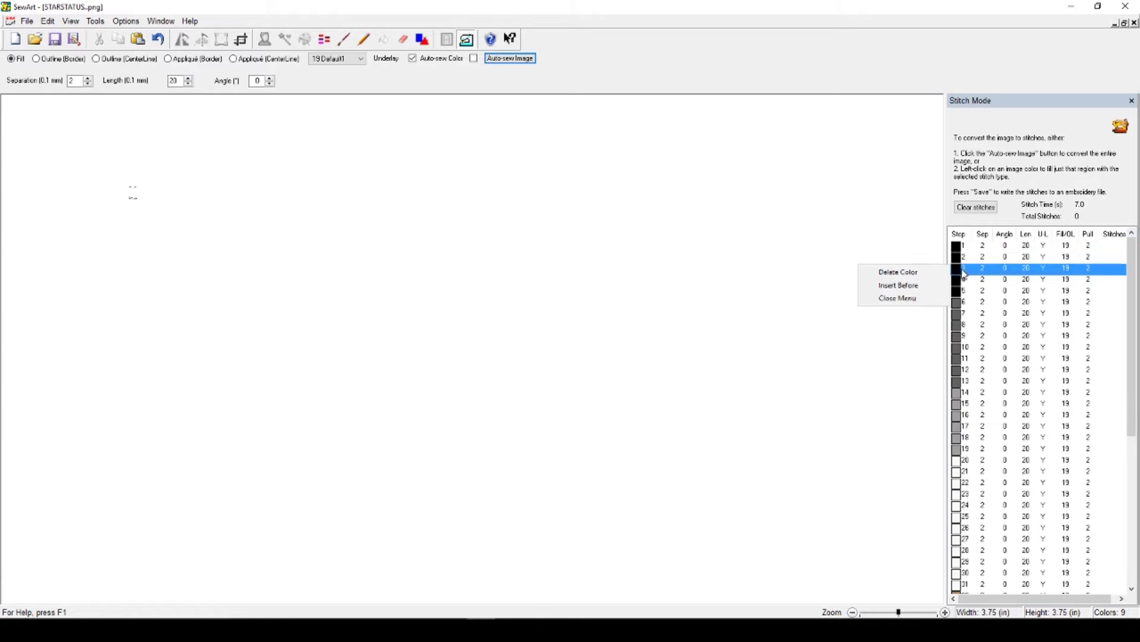
click(961, 279)
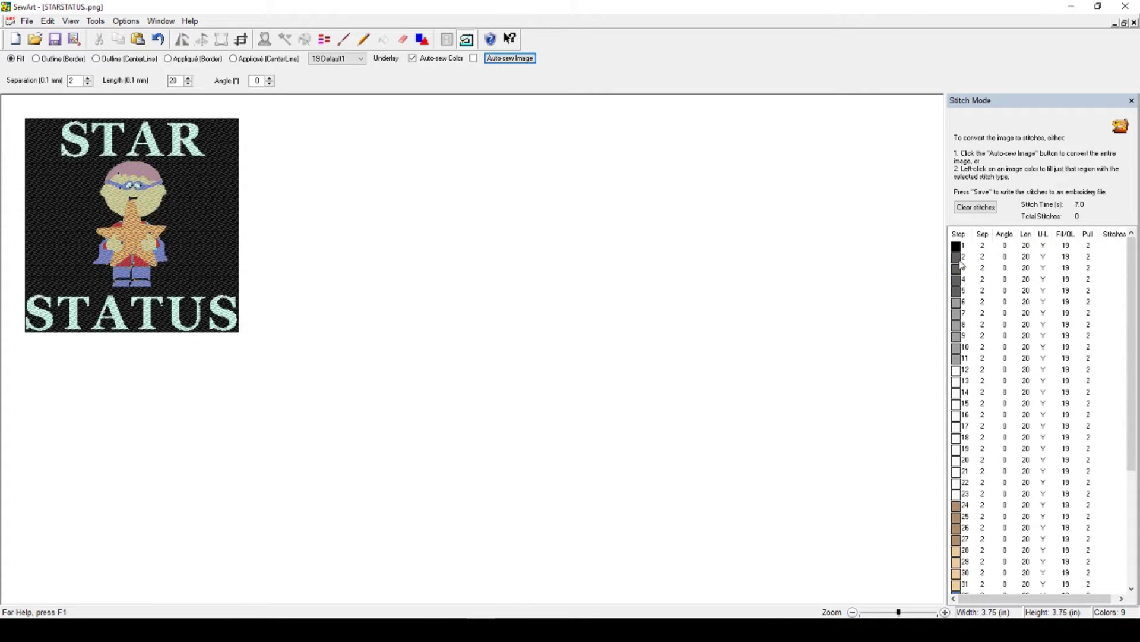
- Try to delete the gray edge colors from the auto-sewn stitch list
right_click(960, 261)
click(938, 261)
right_click(960, 261)
click(933, 262)
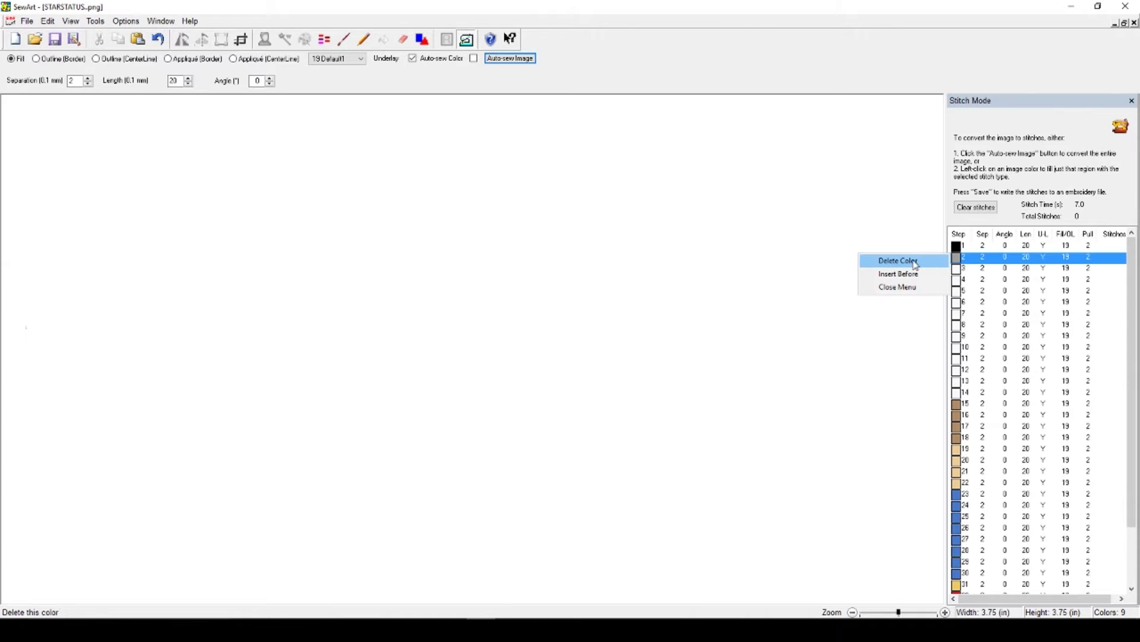
click(913, 261)
right_click(957, 258)
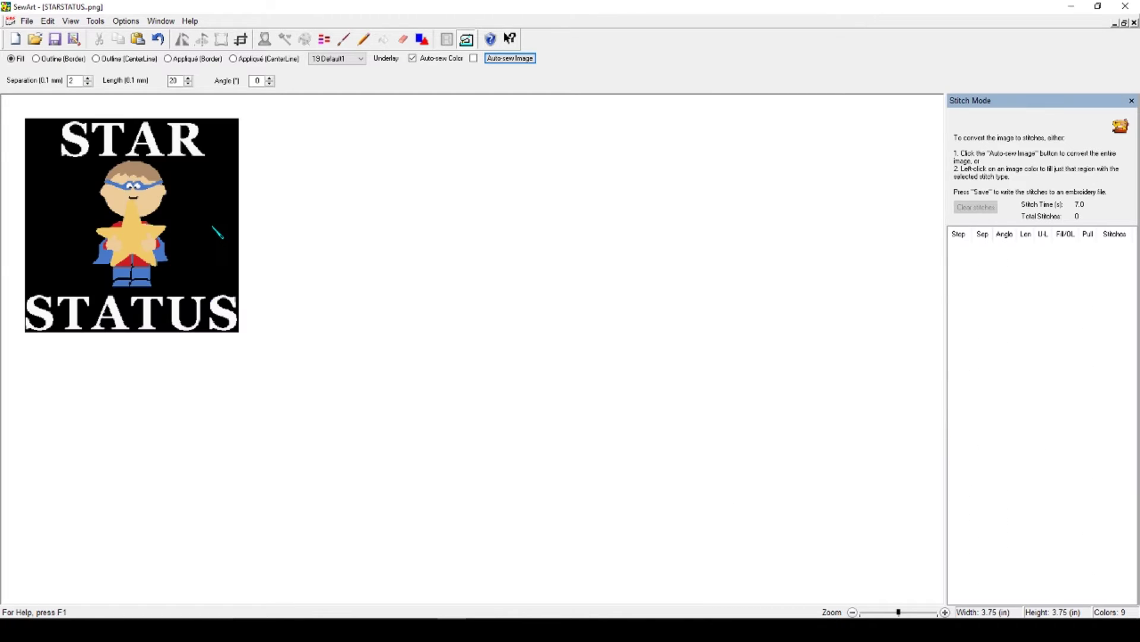
- Stitch the black background and the black gaps inside the R of STAR and the A of STATUS with the 19 Default1 fill
click(211, 225)
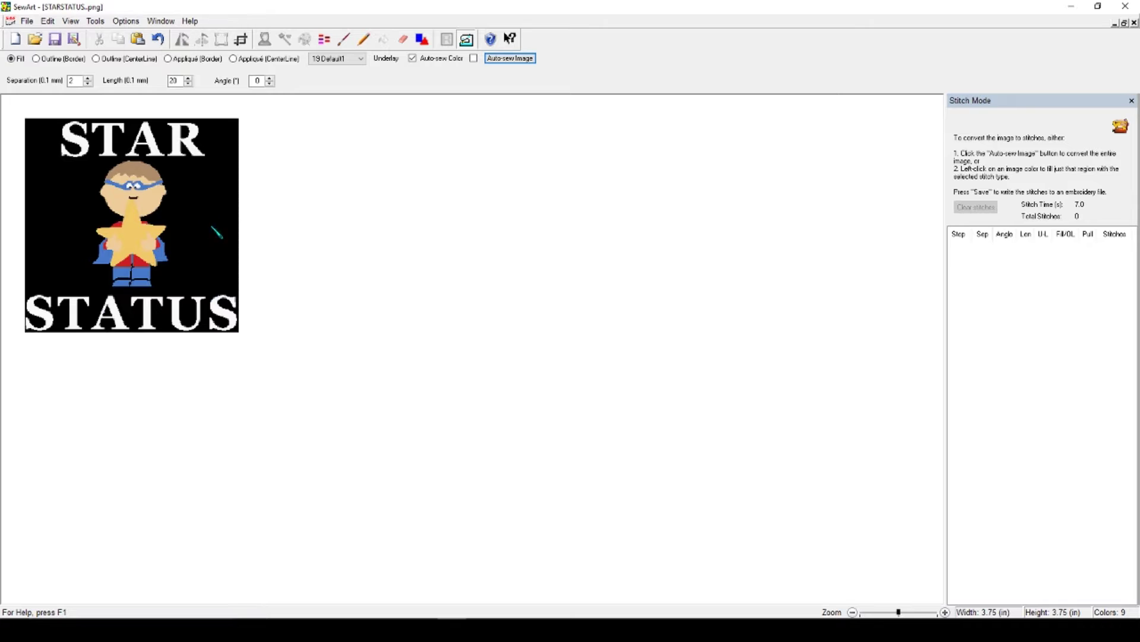
click(191, 138)
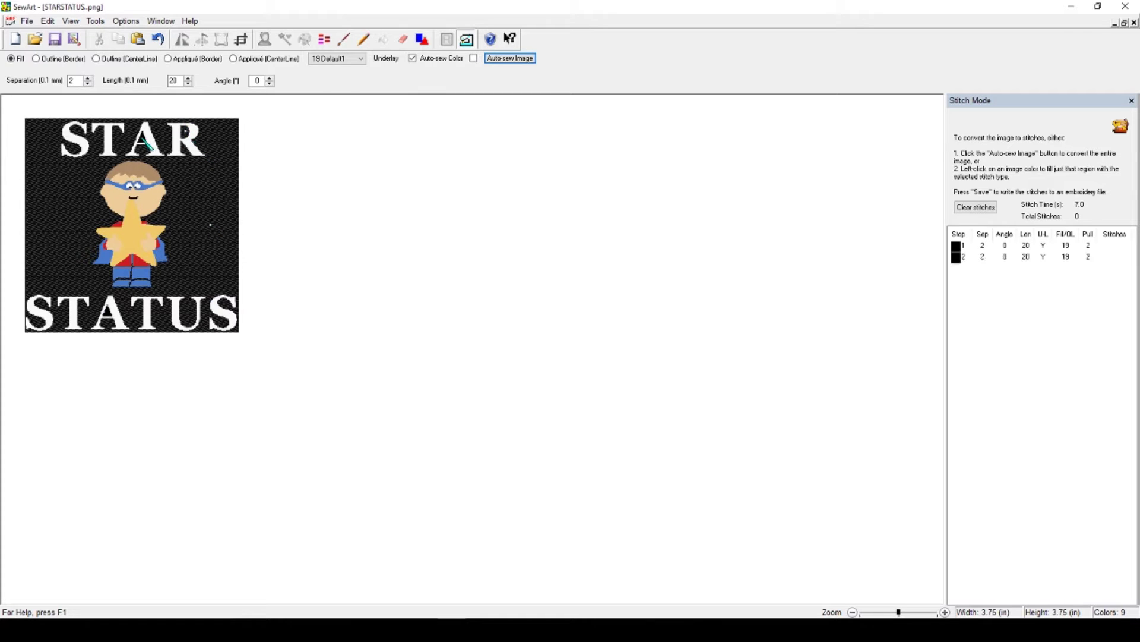
click(111, 318)
- Preview each of the three black stitch entries to check which area each one covers
right_click(968, 257)
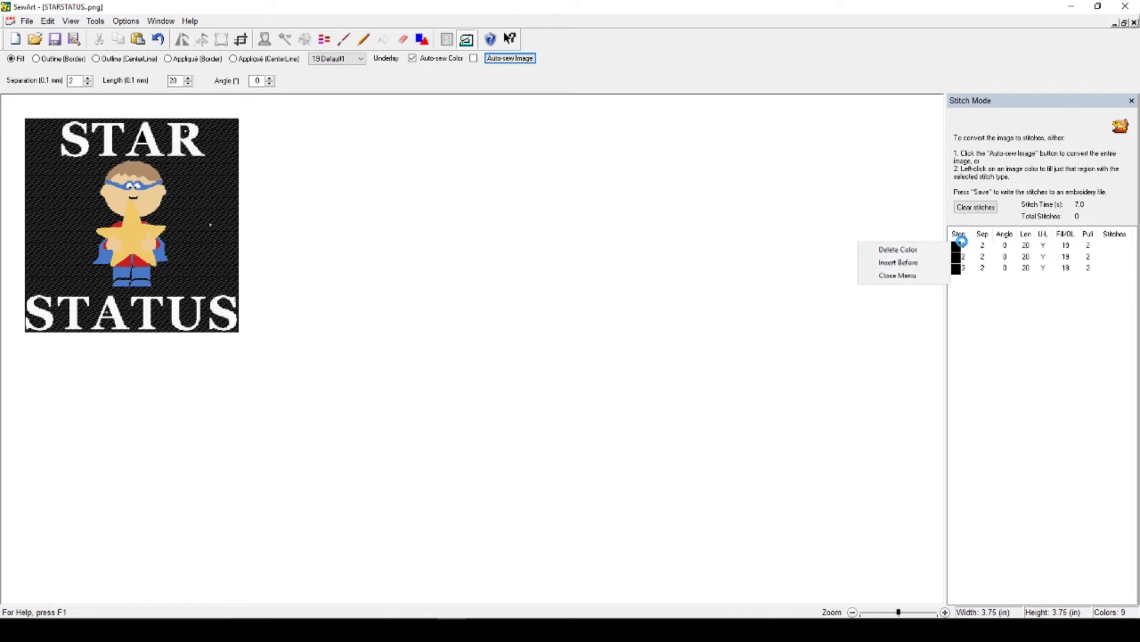
right_click(966, 275)
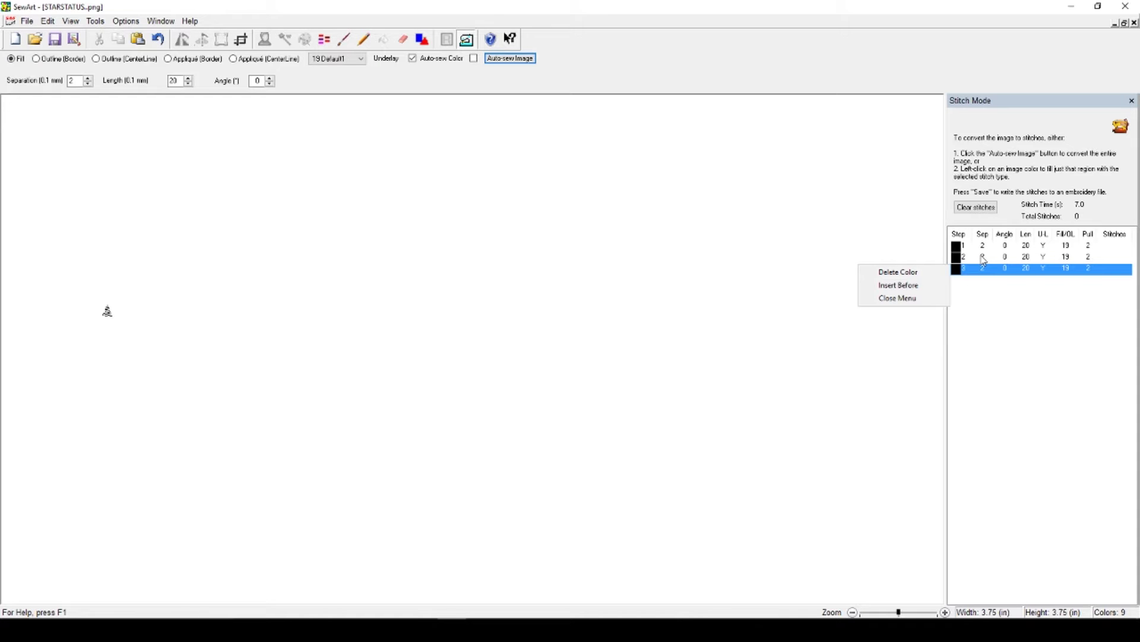
click(978, 258)
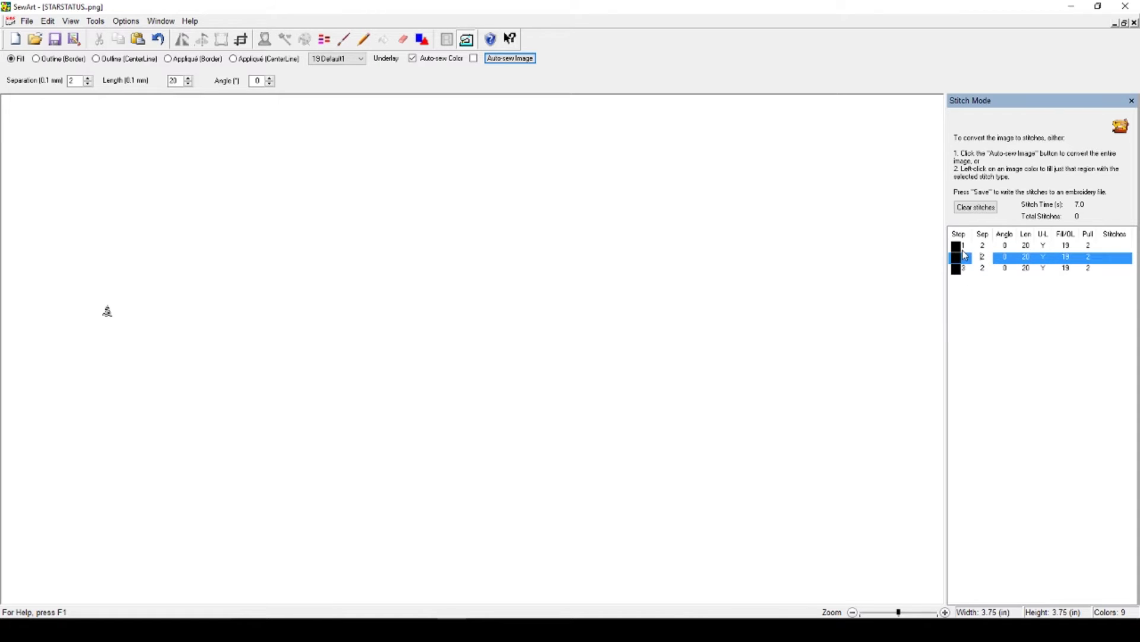
right_click(966, 256)
right_click(966, 248)
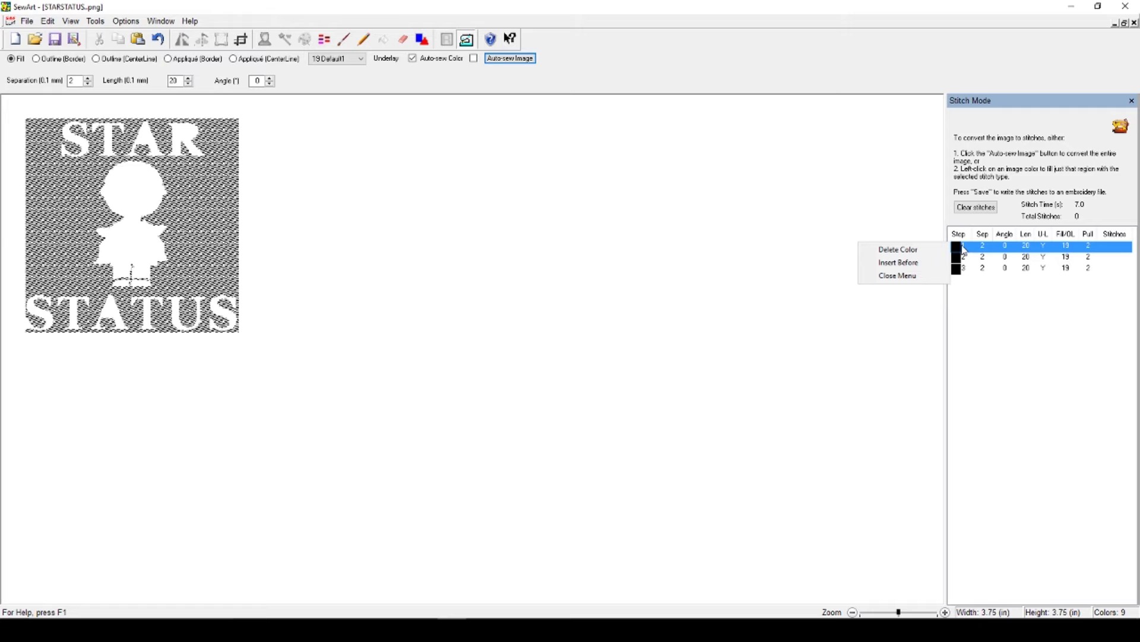
right_click(966, 260)
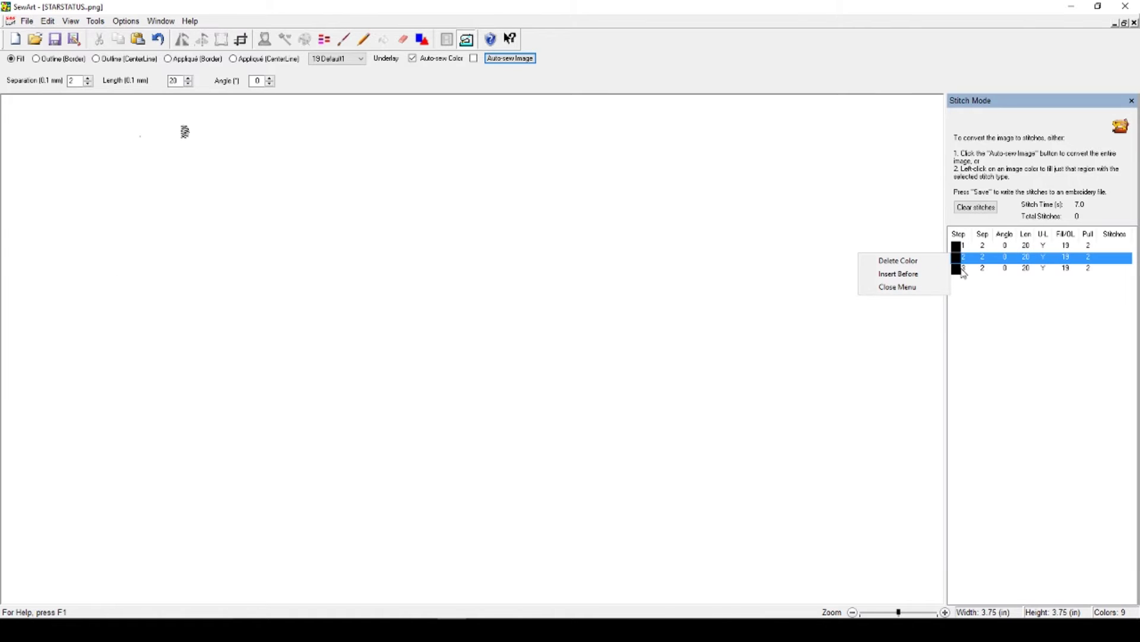
right_click(966, 270)
right_click(965, 247)
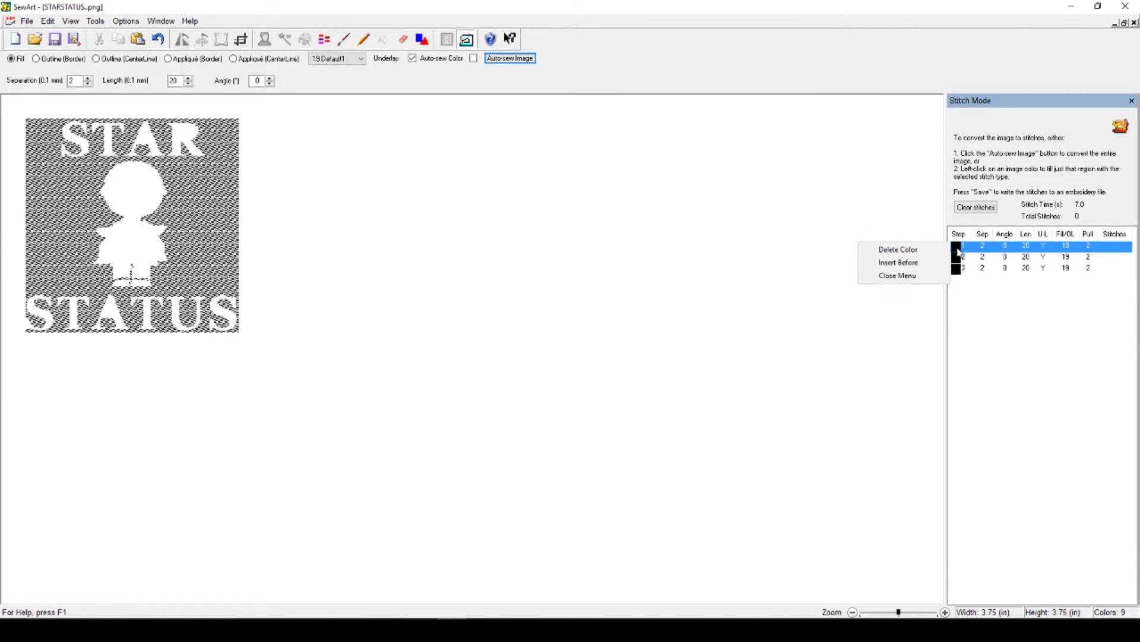
click(900, 275)
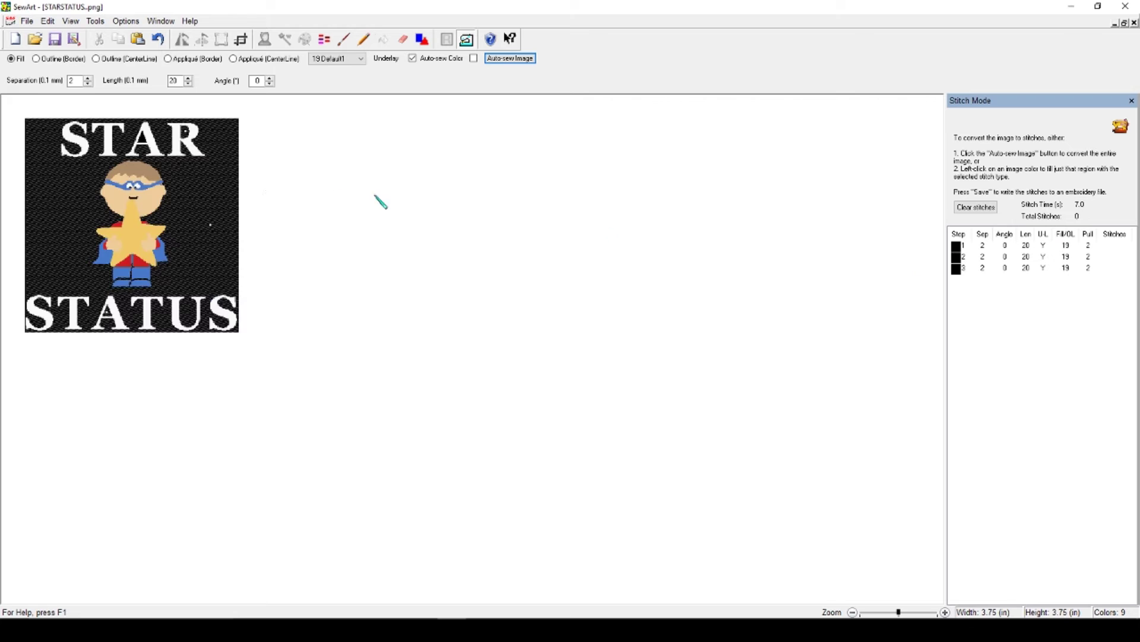
- Stitch the black gap inside the A of STAR and preview all four black stitch entries
click(146, 143)
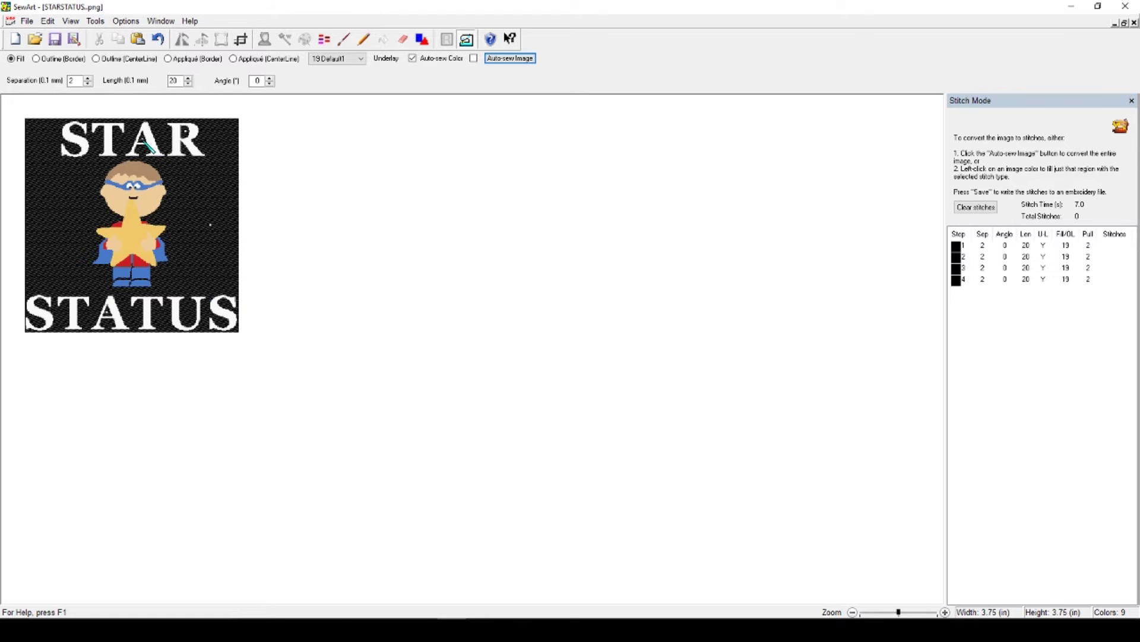
right_click(965, 248)
right_click(963, 259)
right_click(963, 270)
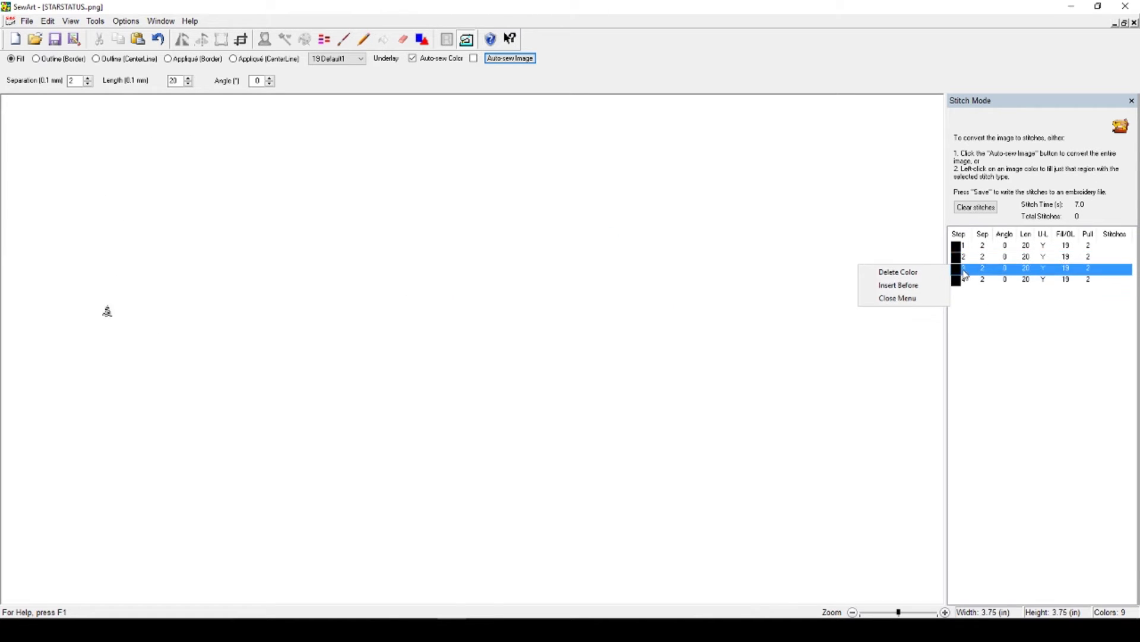
right_click(966, 281)
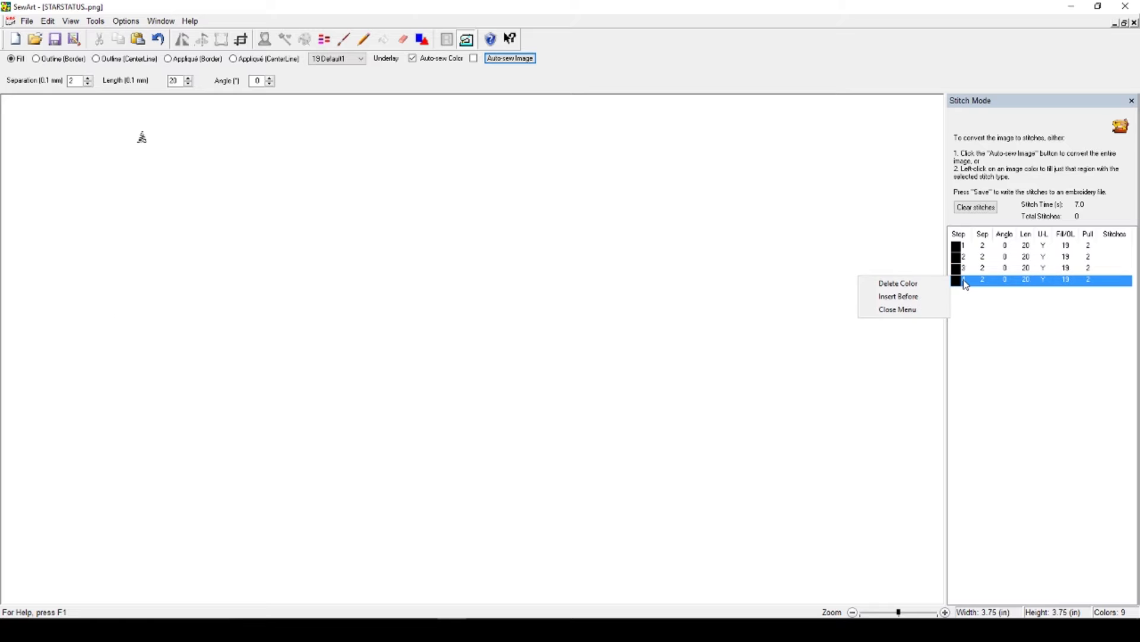
click(909, 312)
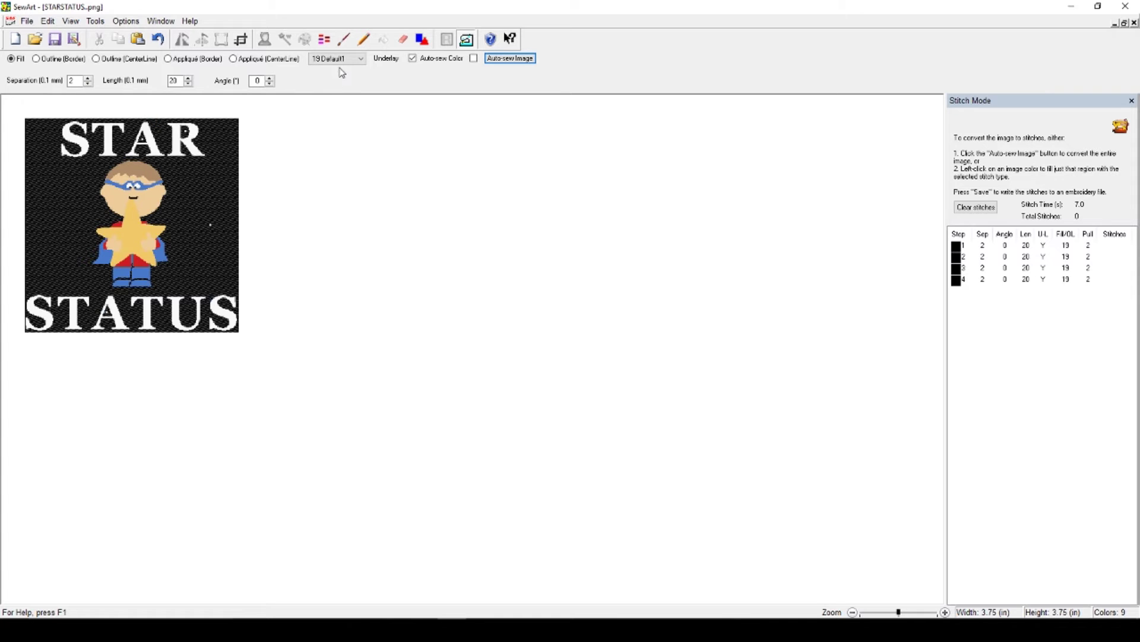
- Stitch the boy's brown hair with the 28 fur fill pattern
click(356, 59)
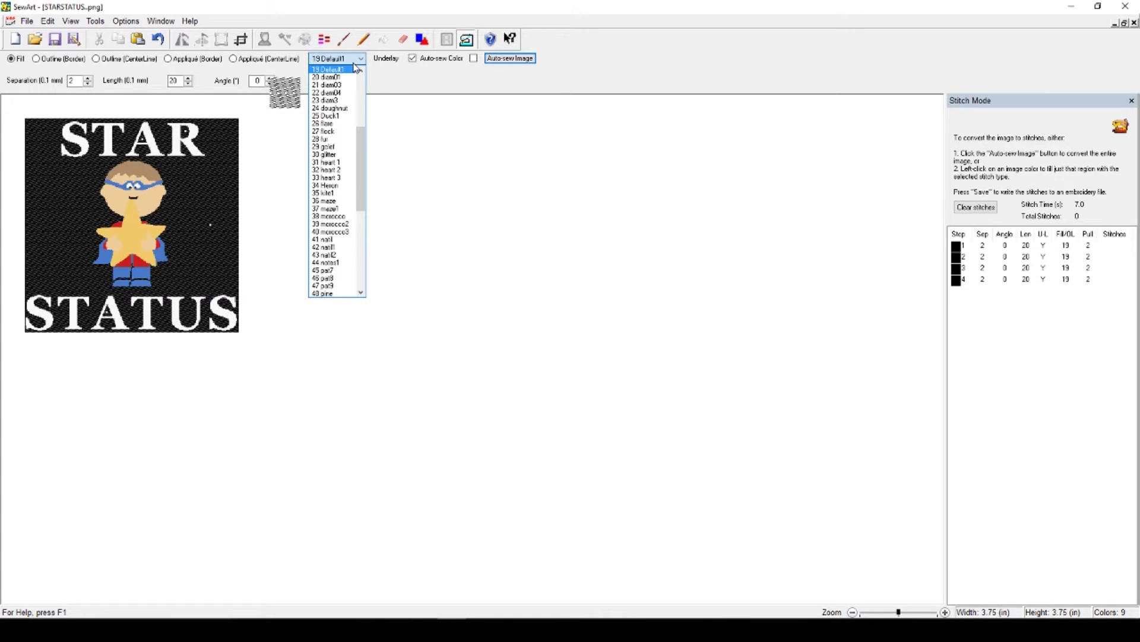
click(348, 141)
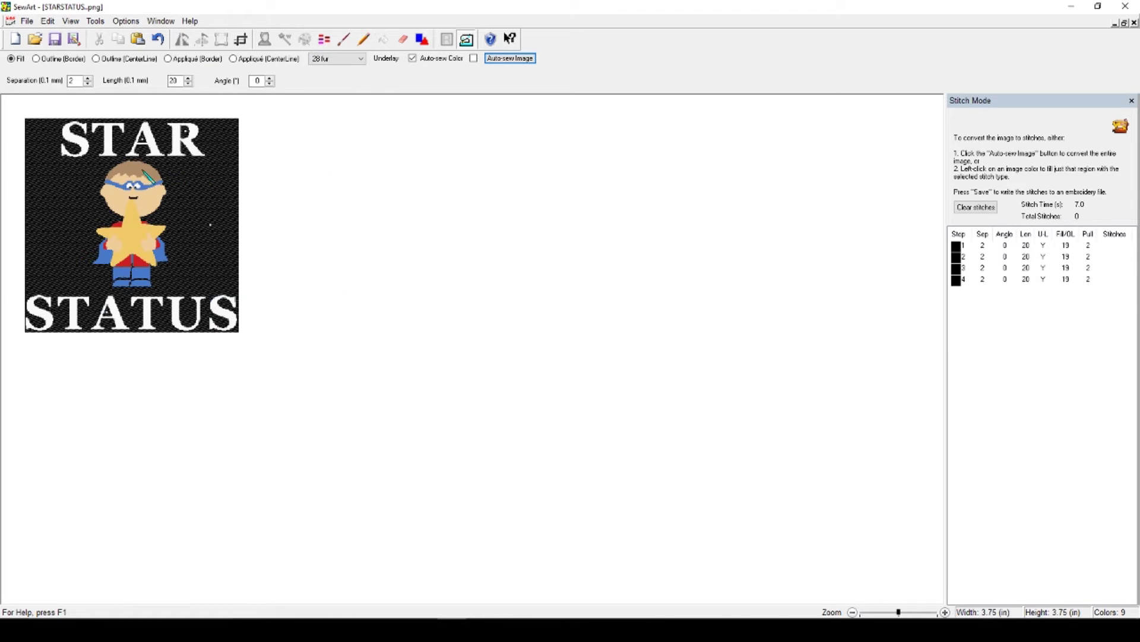
click(143, 171)
- Set the fill pattern back to 19 Default1 and stitch the boy's face, both hands and forehead
click(351, 60)
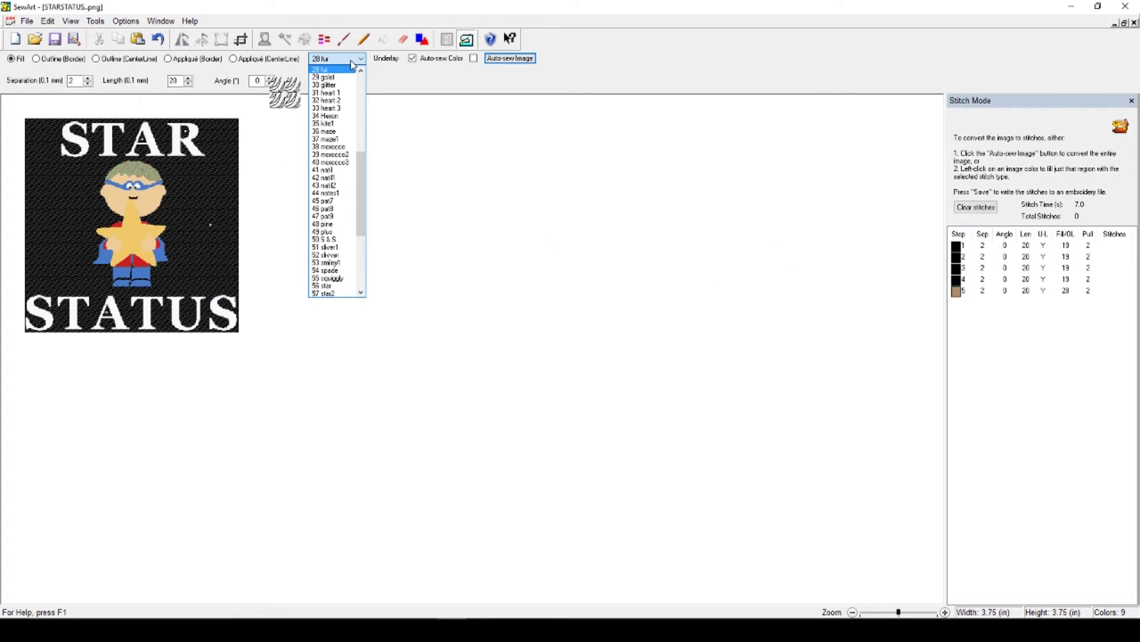
click(350, 77)
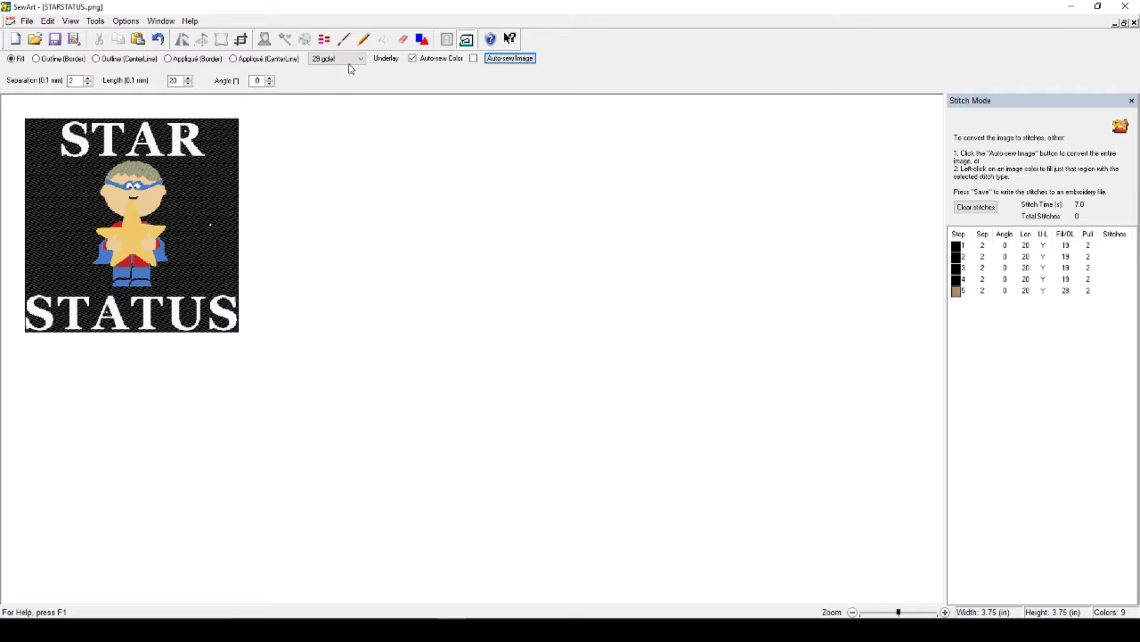
click(351, 59)
scroll(339, 178, up, 5)
click(153, 210)
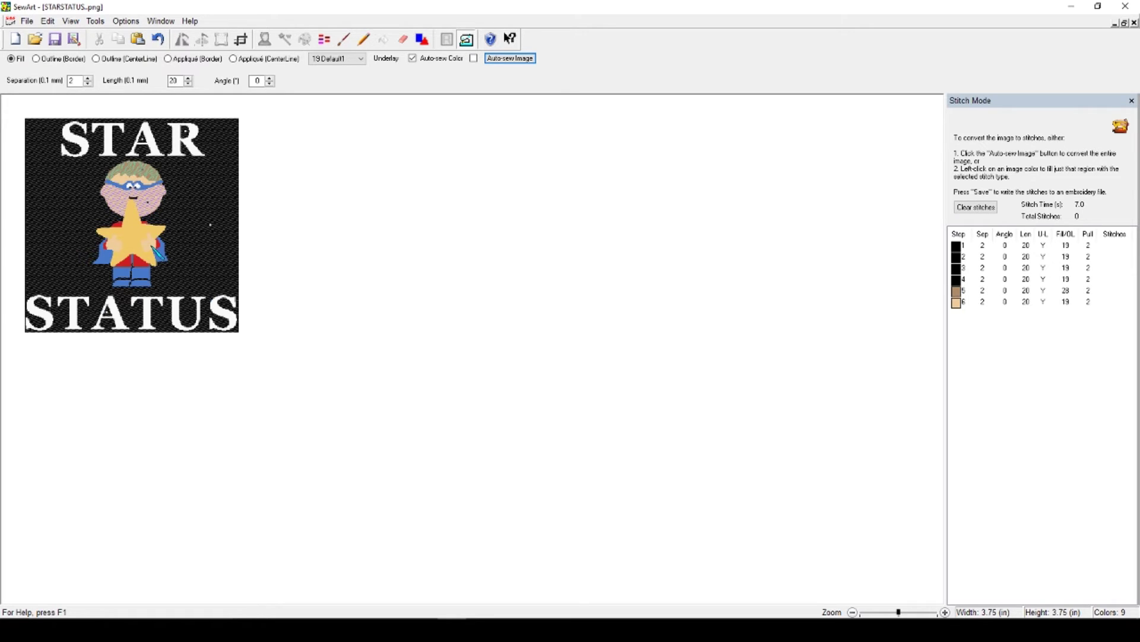
click(151, 244)
click(118, 252)
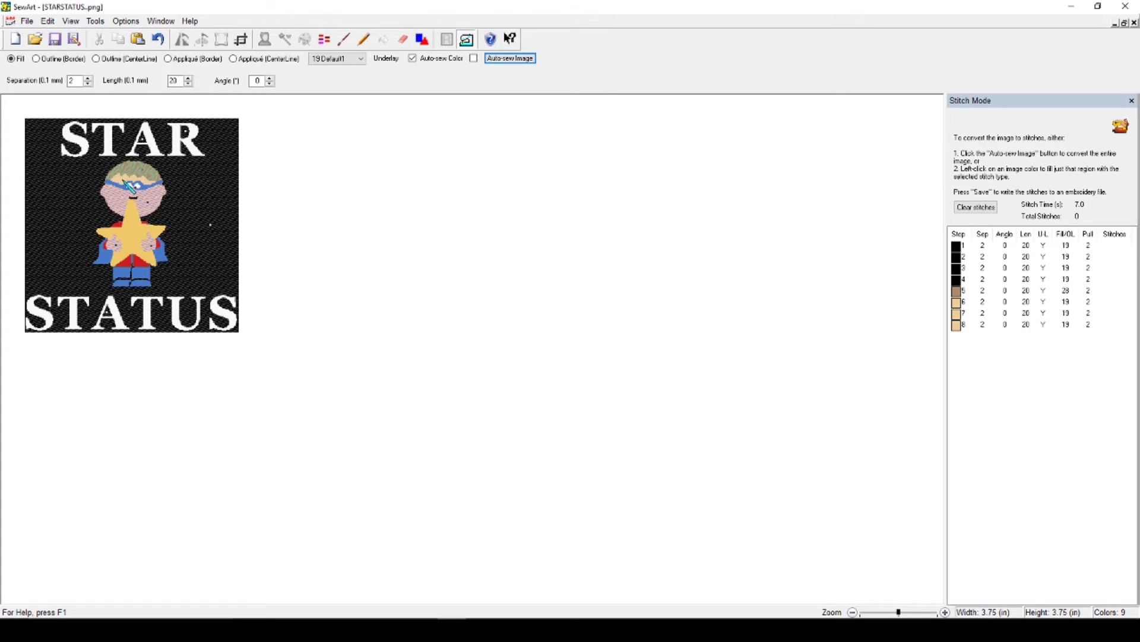
click(124, 181)
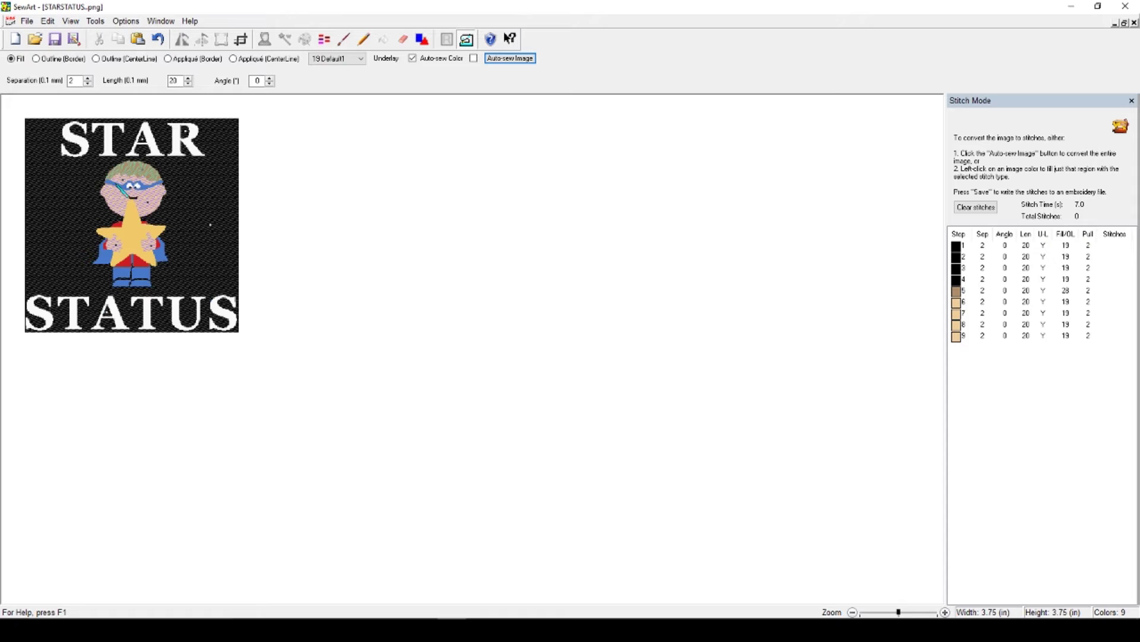
- Stitch the blue mask, both sides of the cape, both legs and both boots
click(122, 186)
click(107, 267)
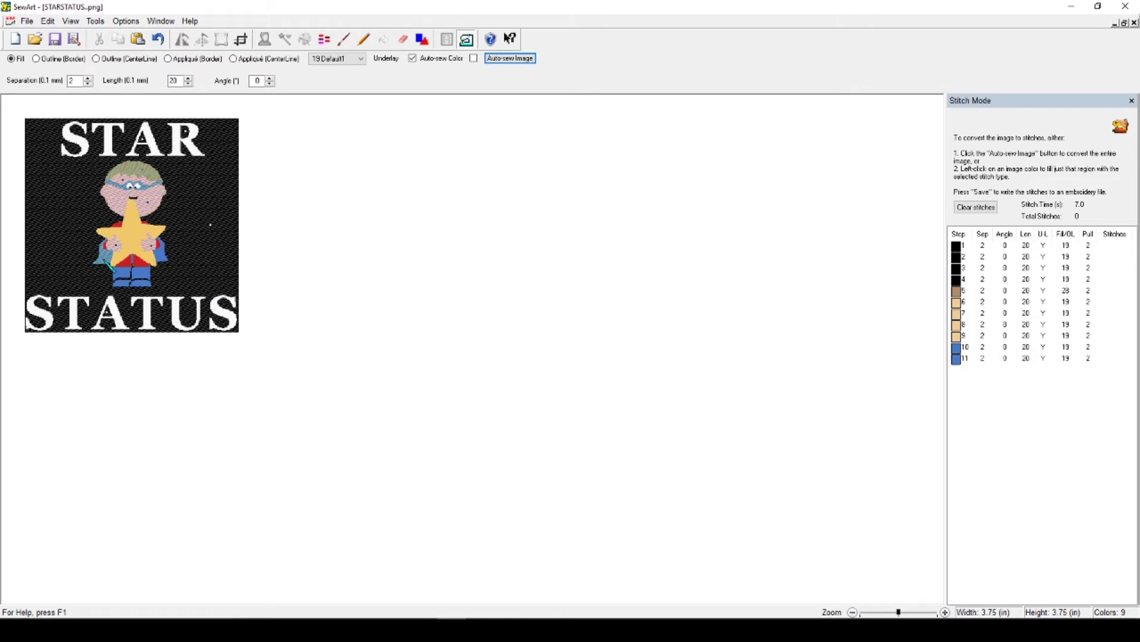
click(165, 261)
click(146, 279)
click(123, 278)
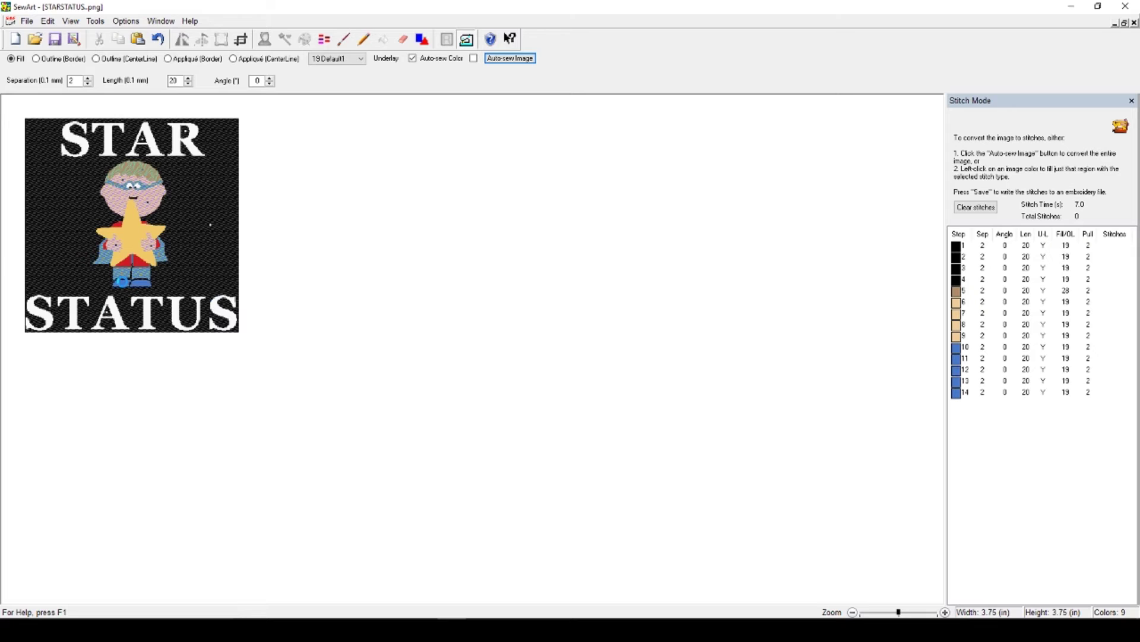
click(143, 287)
click(143, 286)
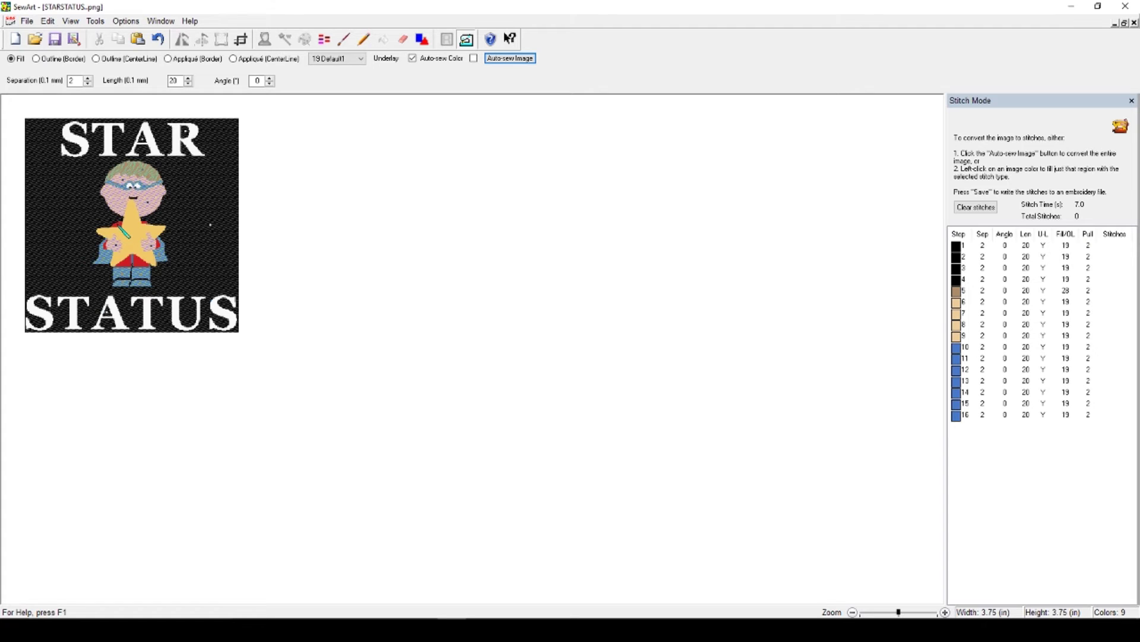
- Stitch the five red areas of the suit around and below the star
click(125, 233)
click(152, 229)
click(153, 245)
click(110, 254)
click(138, 270)
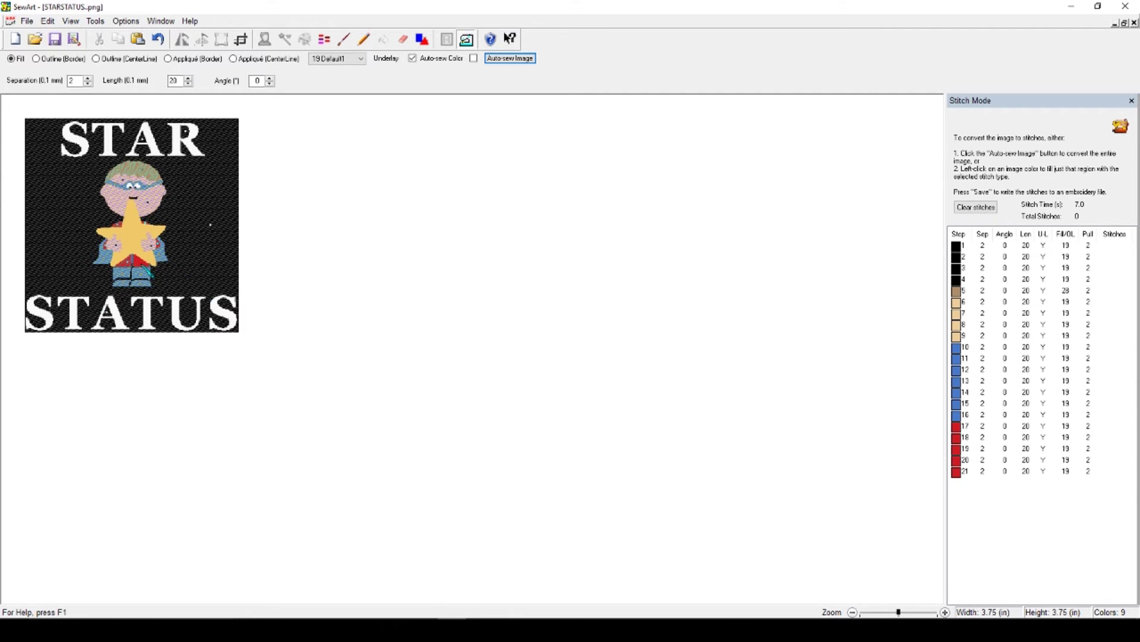
- Stitch the last red area of the suit, the yellow star and the four white letters of STAR
click(150, 274)
click(136, 238)
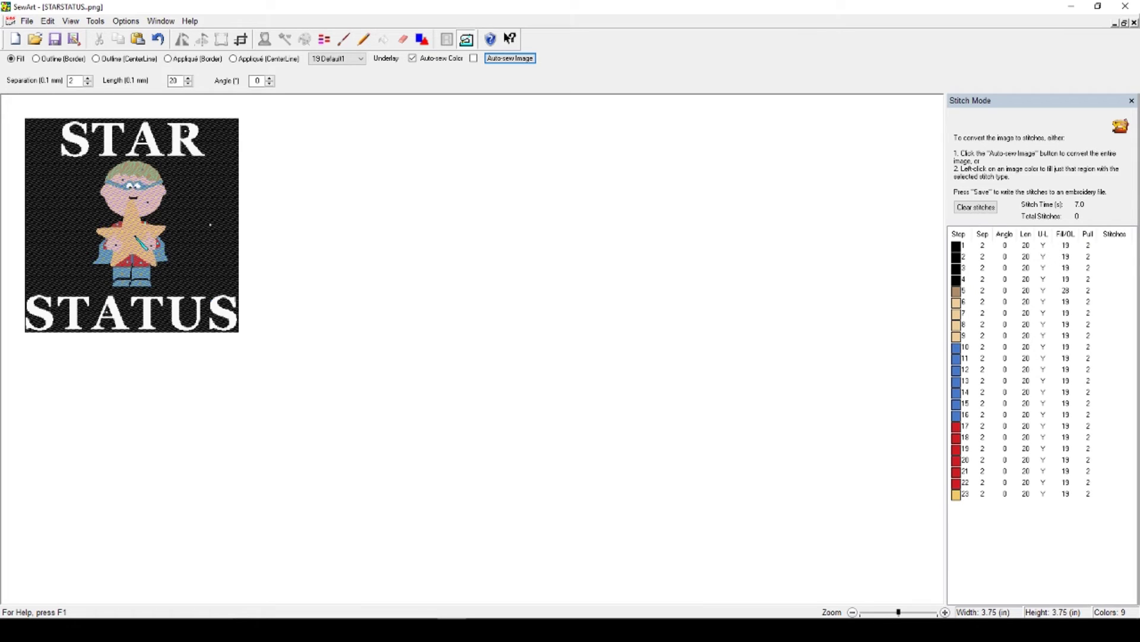
click(86, 148)
click(112, 134)
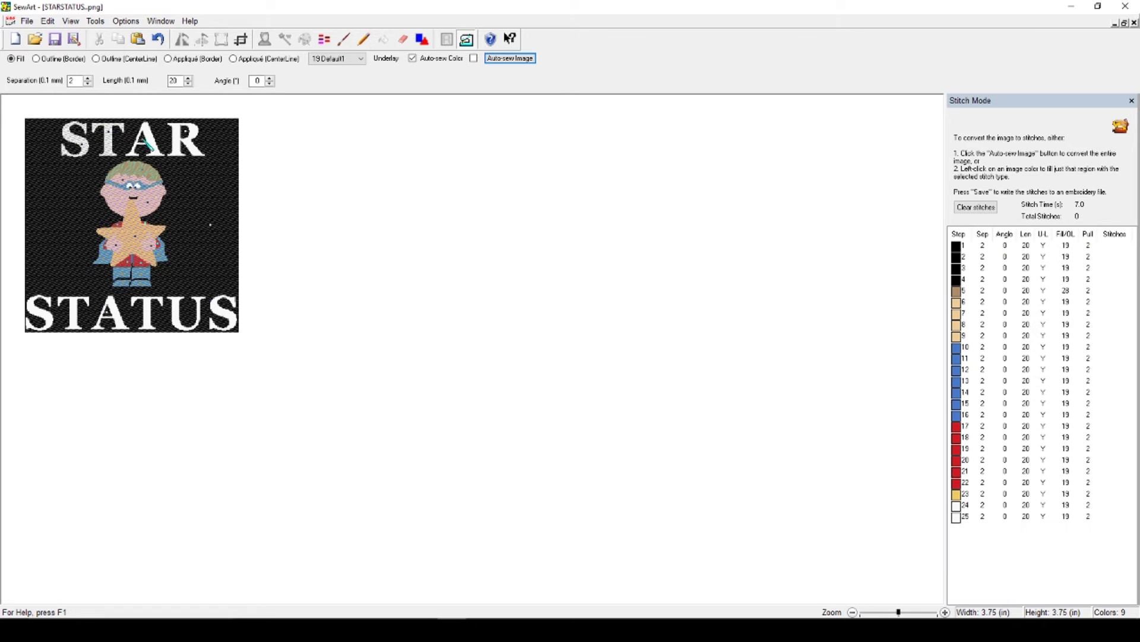
click(152, 138)
click(193, 154)
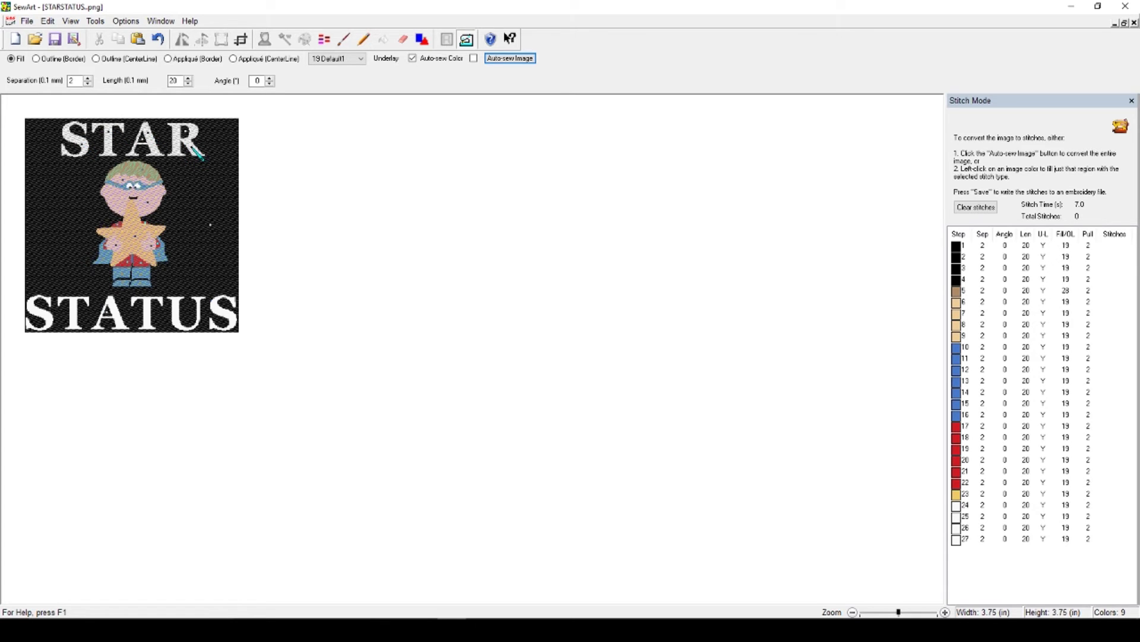
- Stitch the six white letters of STATUS below the boy
click(39, 313)
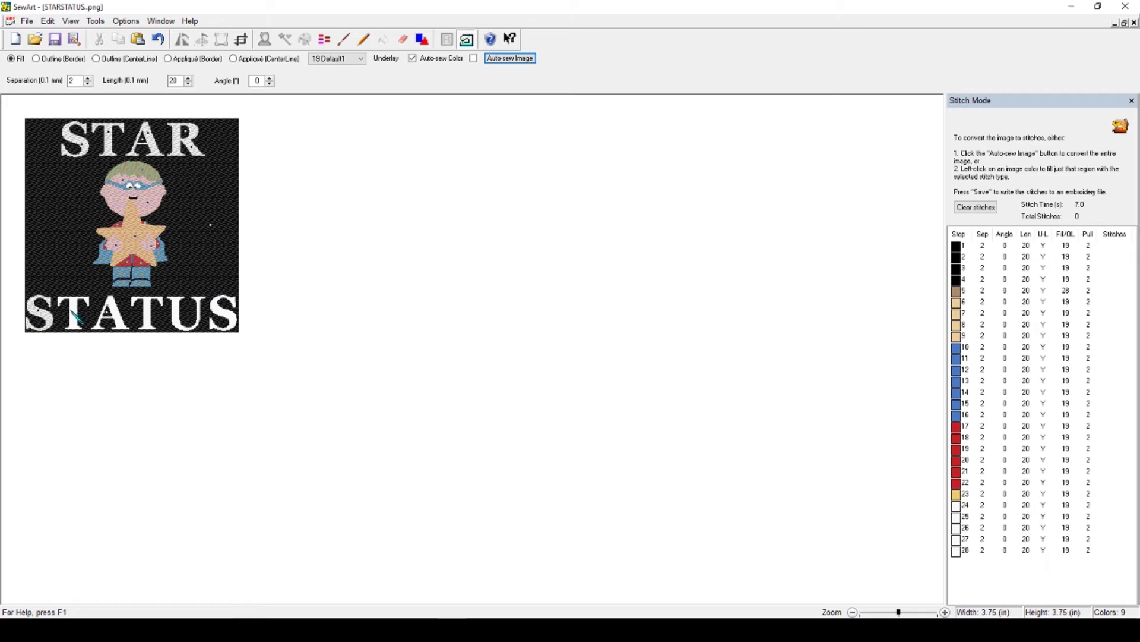
click(77, 309)
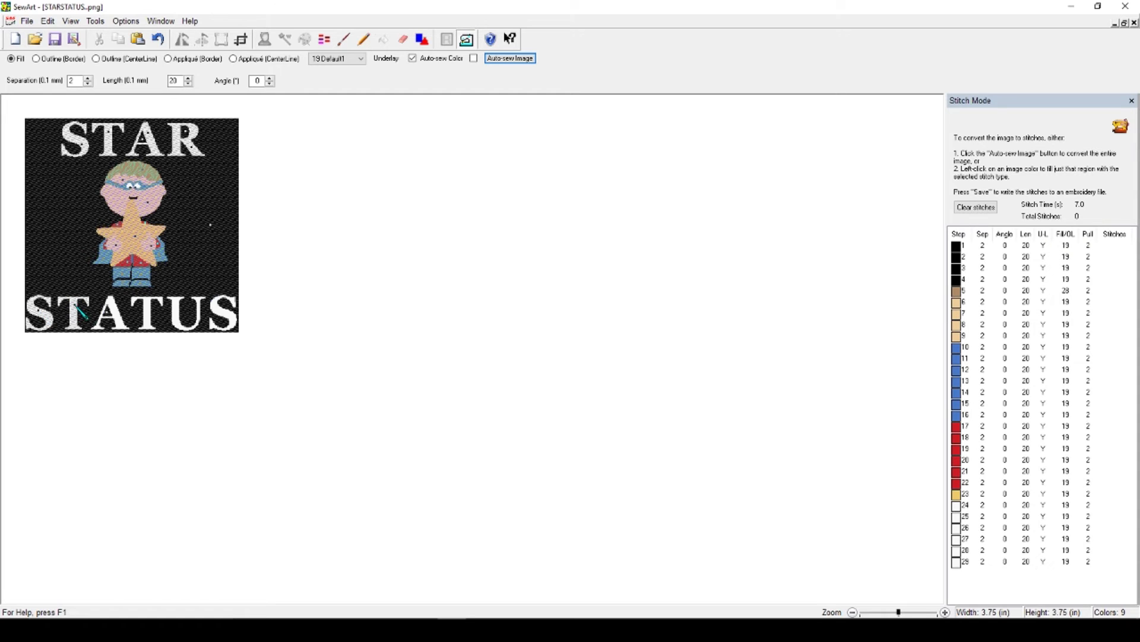
click(114, 312)
click(153, 310)
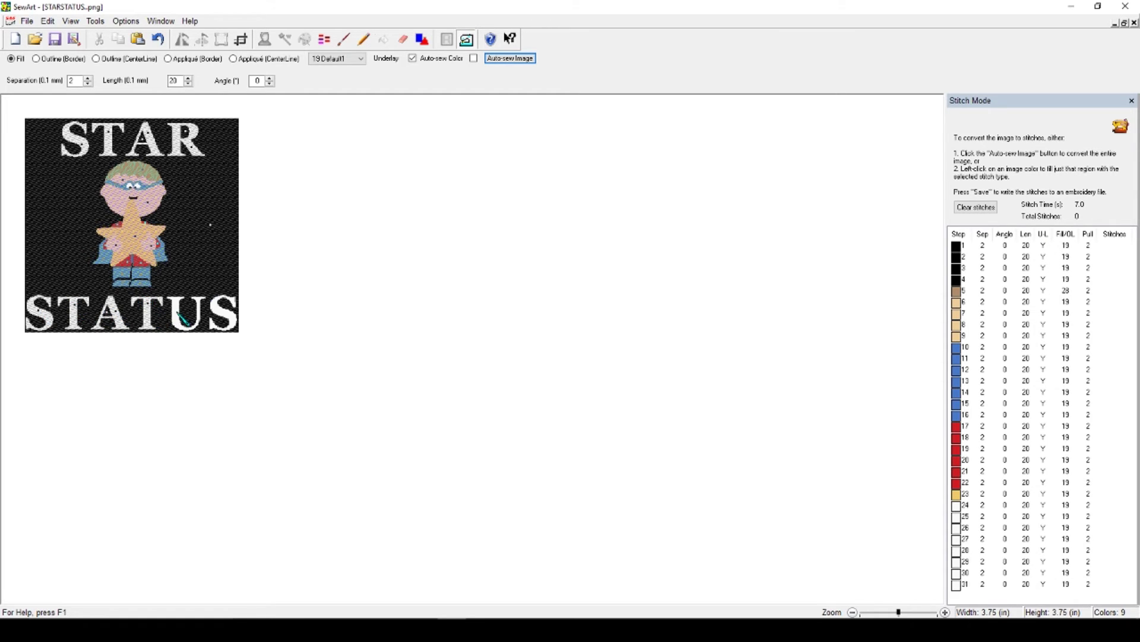
click(180, 315)
click(230, 320)
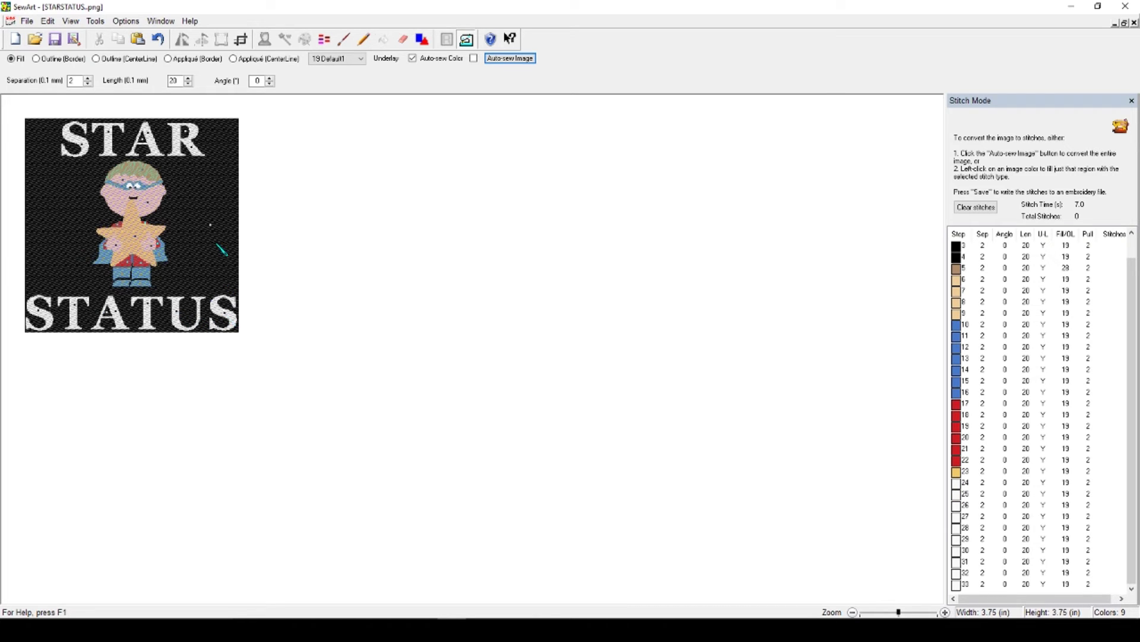
- Stitch the whites of both of the boy's eyes
click(915, 613)
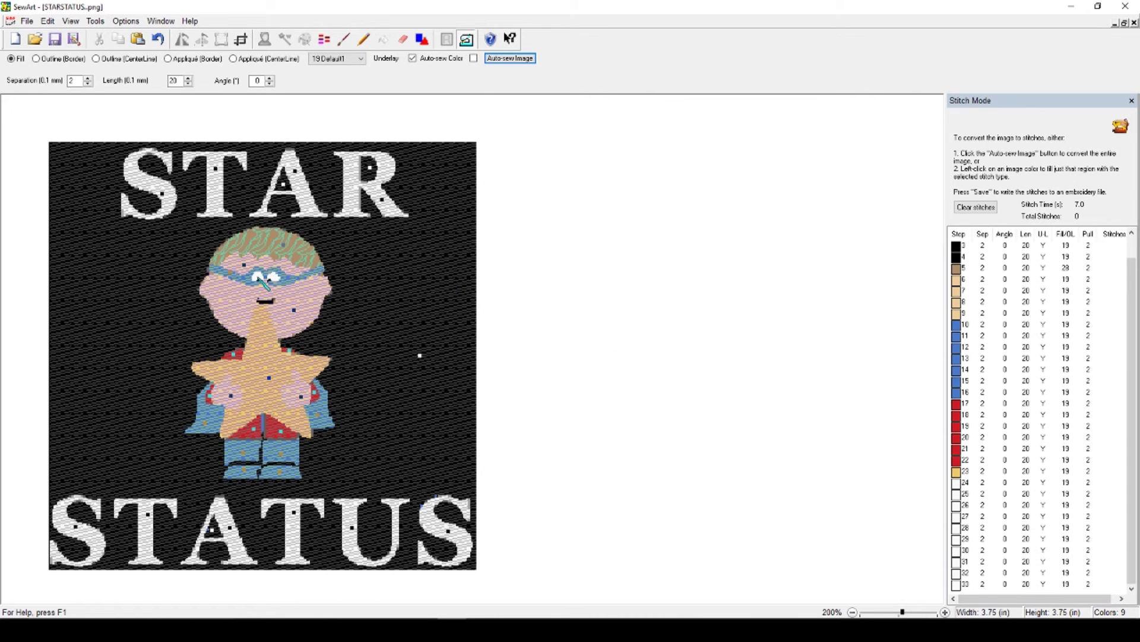
click(260, 276)
click(276, 277)
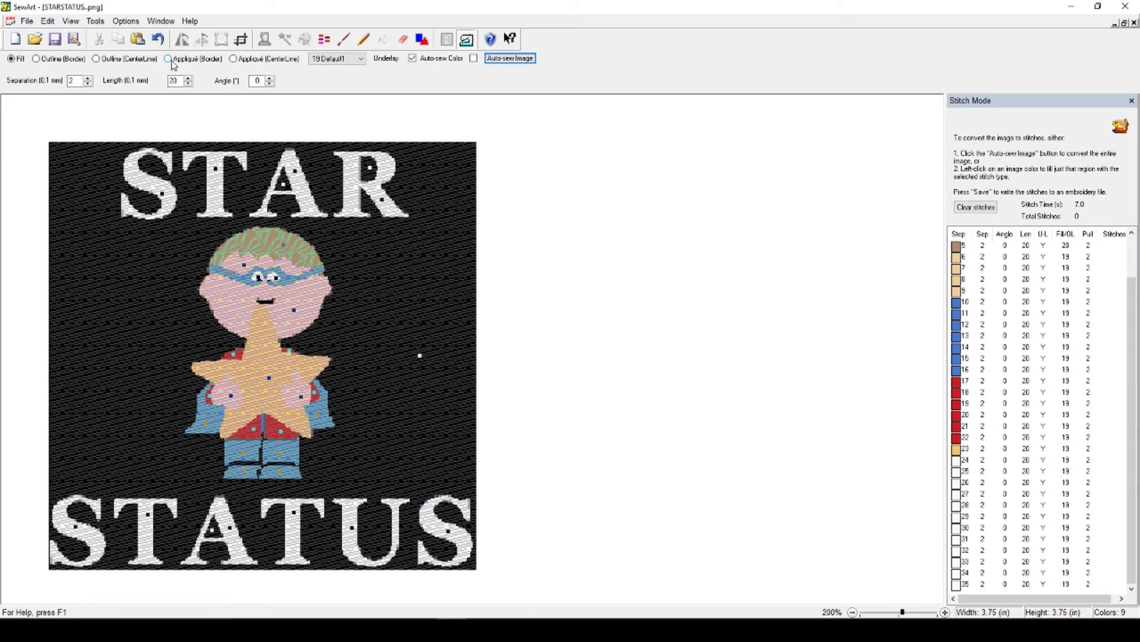
- Stitch the boy's black mouth as a centerline outline with the 1 Running stitch
click(44, 62)
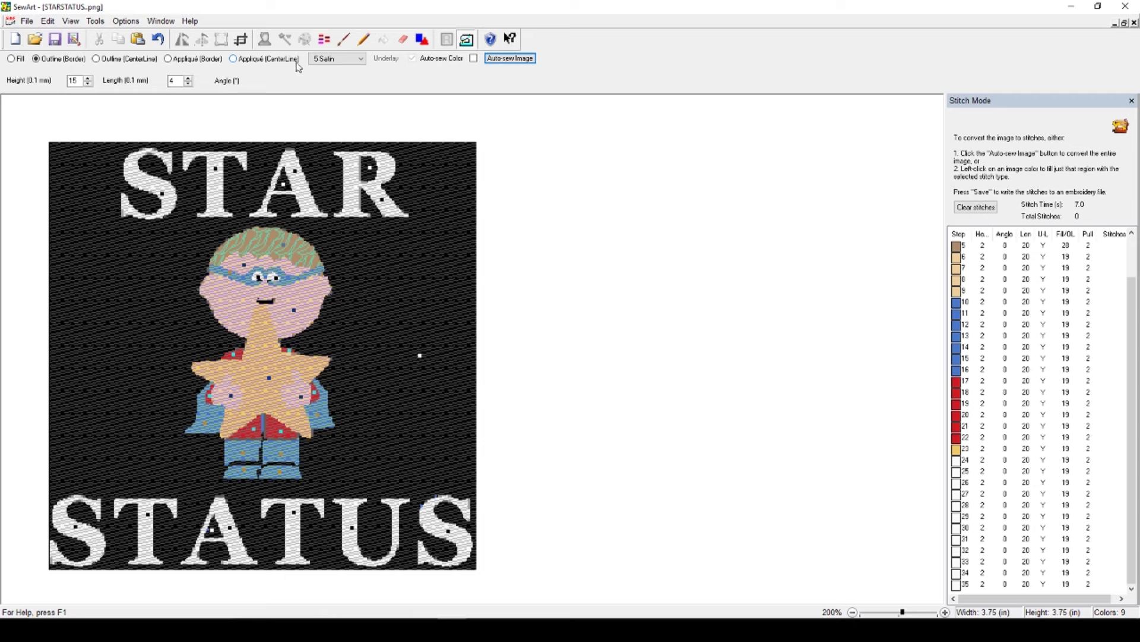
click(345, 59)
click(350, 70)
click(105, 62)
click(264, 301)
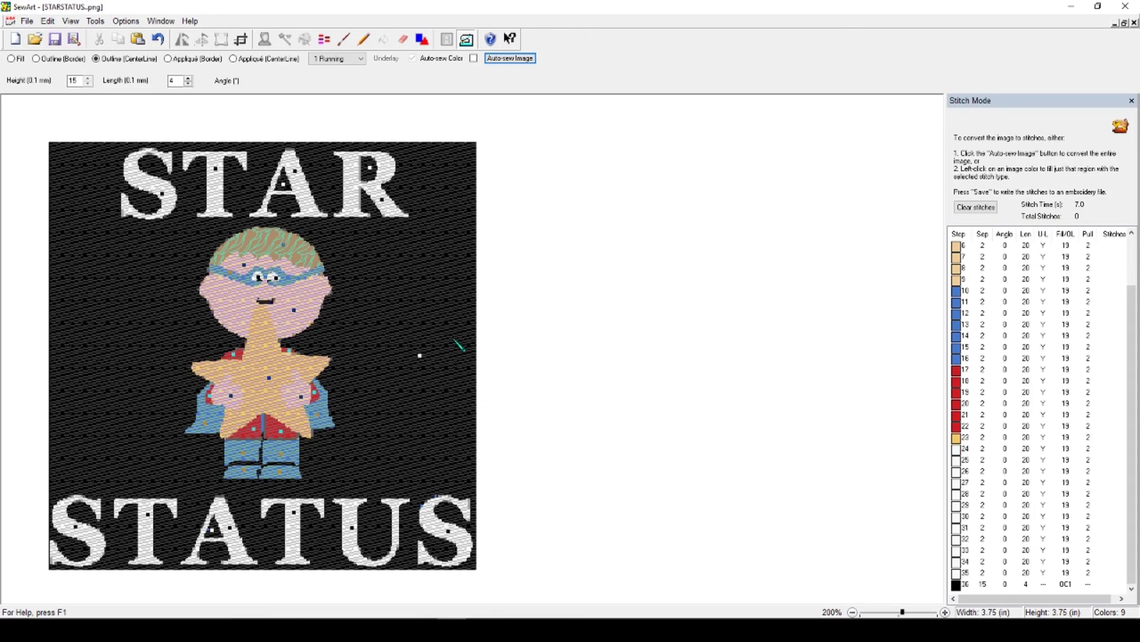